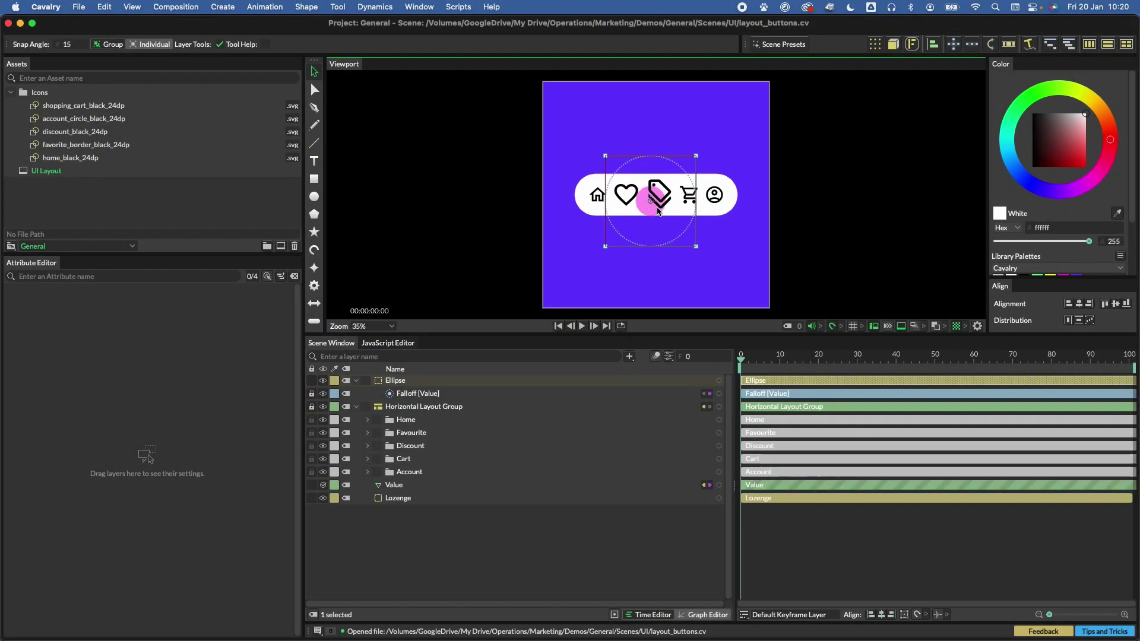
# - Slide the falloff circle onto the home icon to preview its enlargement
pyautogui.moveTo(633, 209)
pyautogui.mouseDown()
pyautogui.moveTo(611, 208)
pyautogui.moveTo(719, 198)
pyautogui.moveTo(607, 206)
pyautogui.moveTo(706, 208)
pyautogui.moveTo(658, 205)
pyautogui.mouseUp()
# - Start a new blank scene, discarding the old scene's unsaved changes
pyautogui.click(153, 203)
pyautogui.click(79, 6)
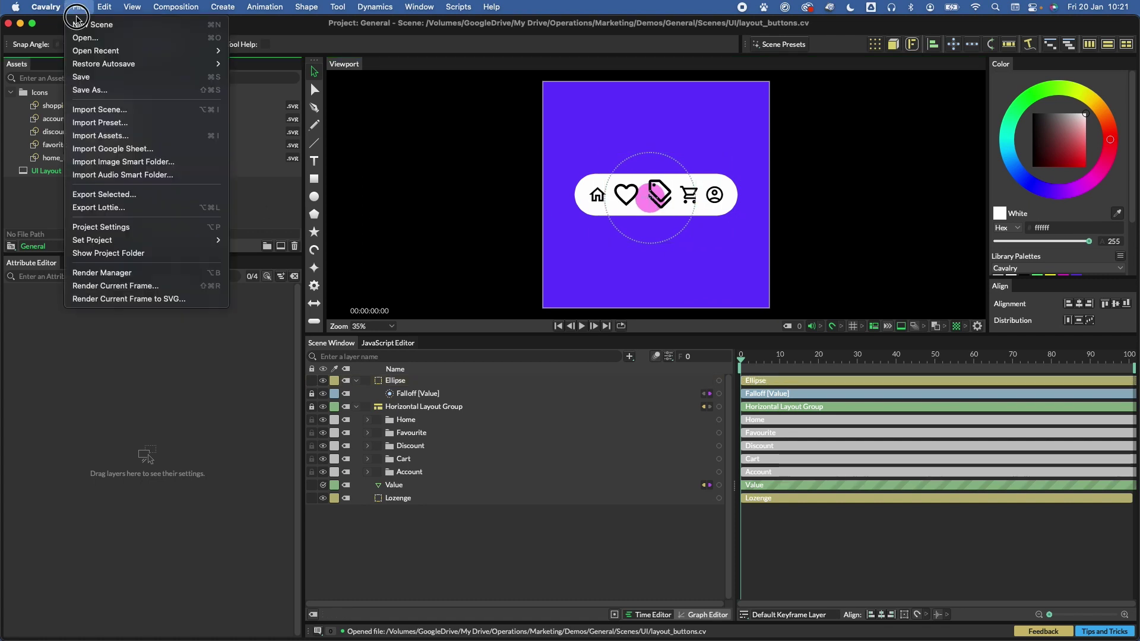
pyautogui.click(89, 29)
pyautogui.click(553, 317)
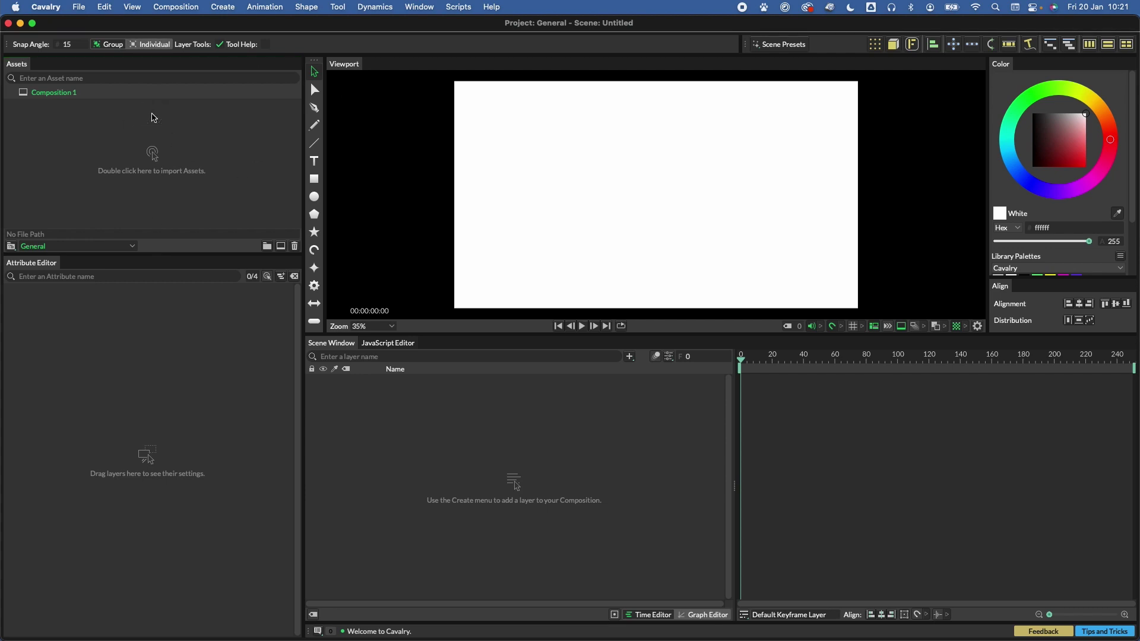
# - Import all five icon SVGs from the ui-icons folder and expand their Group
pyautogui.doubleClick(152, 118)
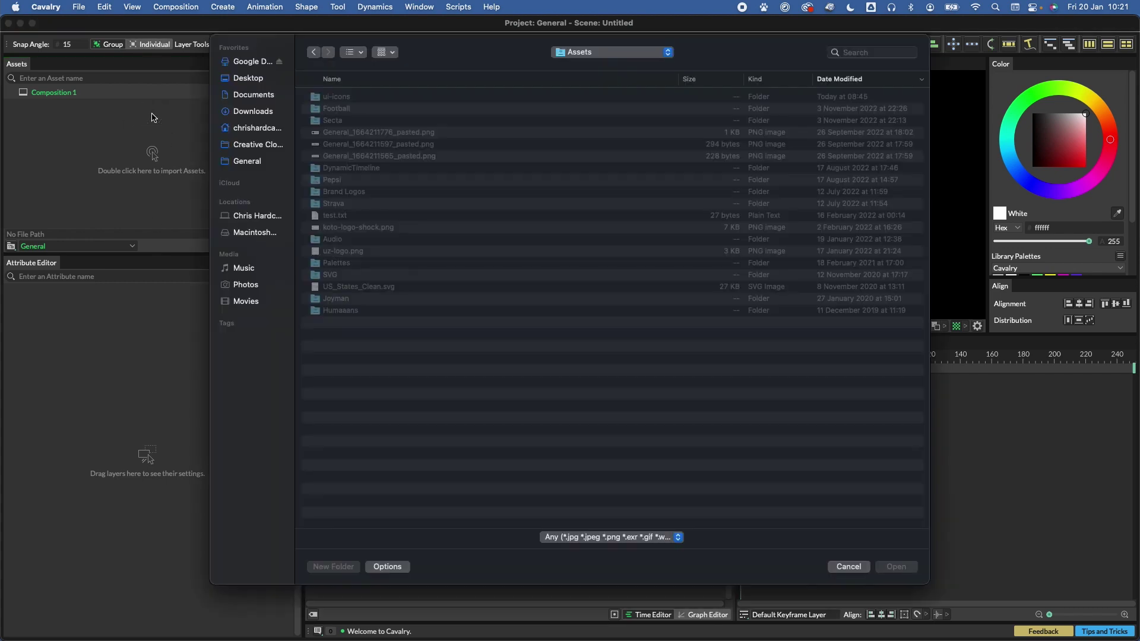
pyautogui.doubleClick(347, 96)
pyautogui.click(356, 97)
pyautogui.keyDown('shift'); pyautogui.click(376, 148); pyautogui.keyUp('shift')
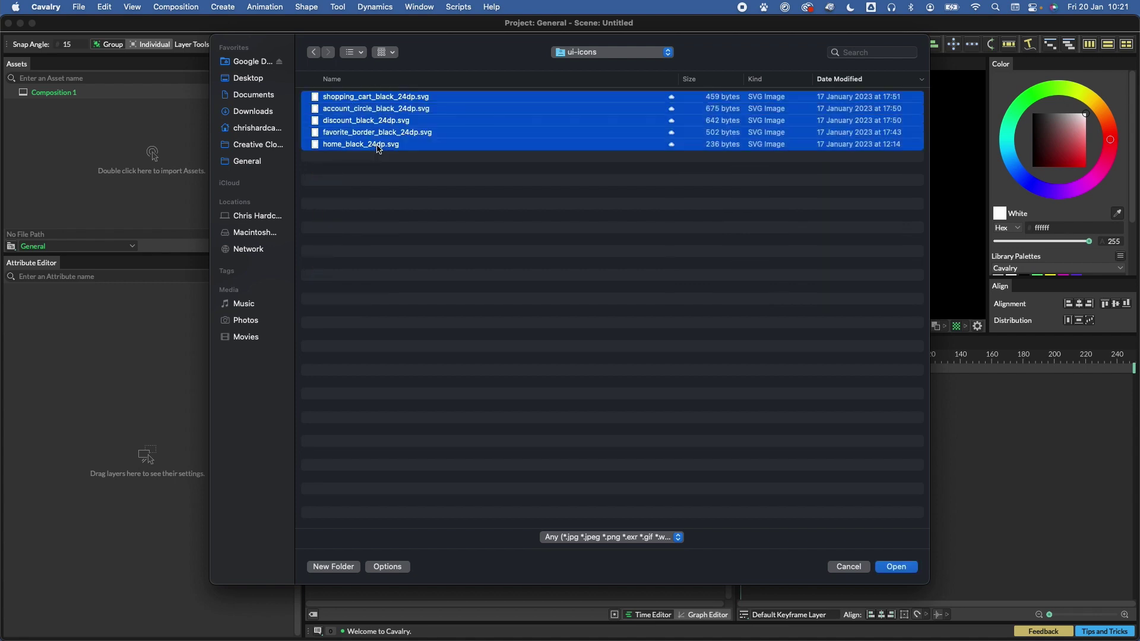
pyautogui.click(895, 568)
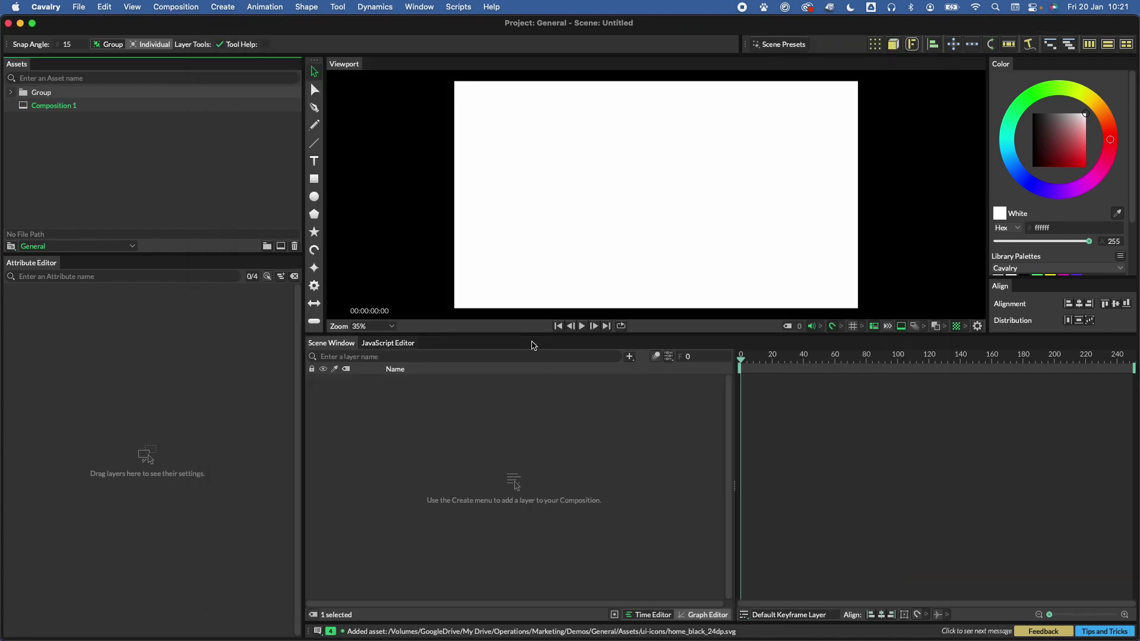
pyautogui.click(125, 187)
pyautogui.click(12, 94)
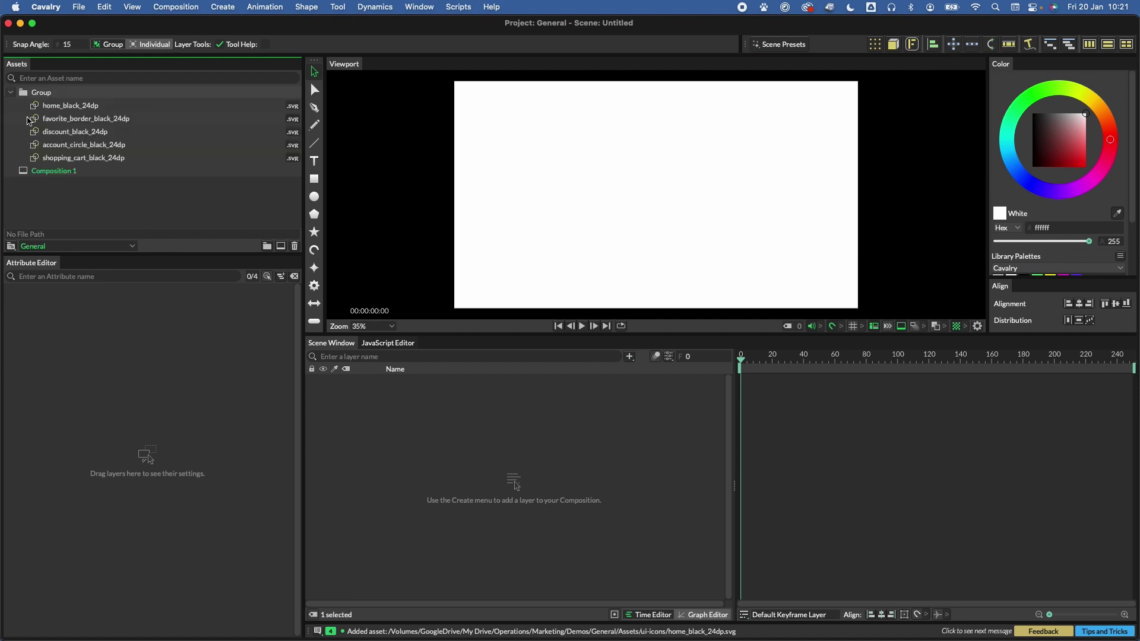
pyautogui.click(64, 106)
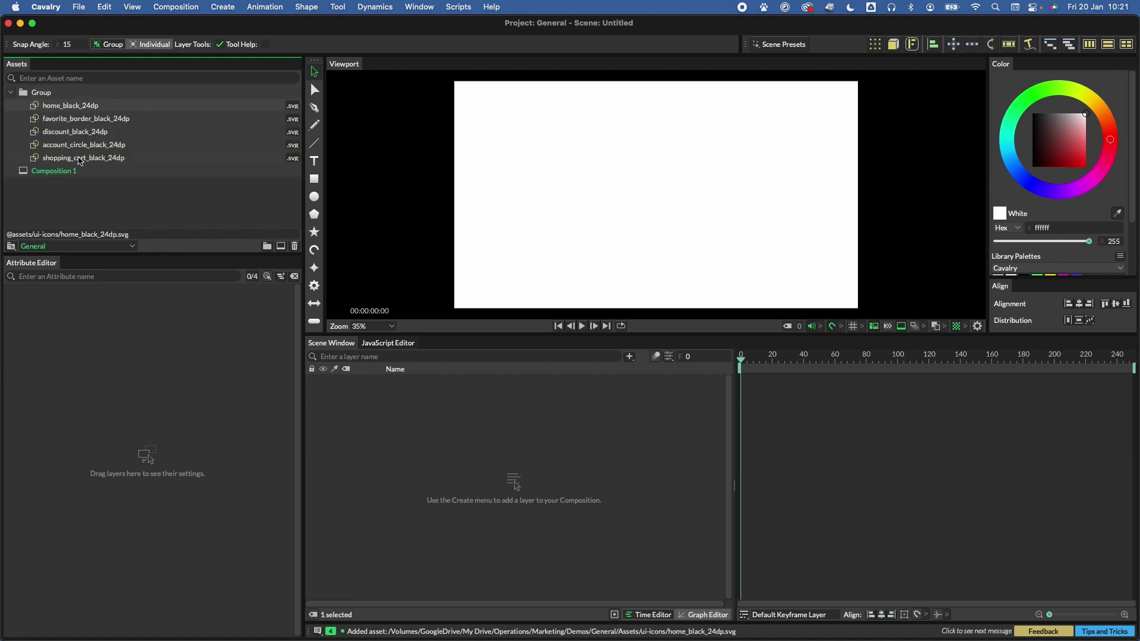
# - Bring all five icon assets into the Viewport using the Separate Layers option
pyautogui.keyDown('shift'); pyautogui.click(77, 157); pyautogui.keyUp('shift')
pyautogui.moveTo(64, 108)
pyautogui.mouseDown()
pyautogui.moveTo(617, 182)
pyautogui.moveTo(612, 296)
pyautogui.mouseUp()
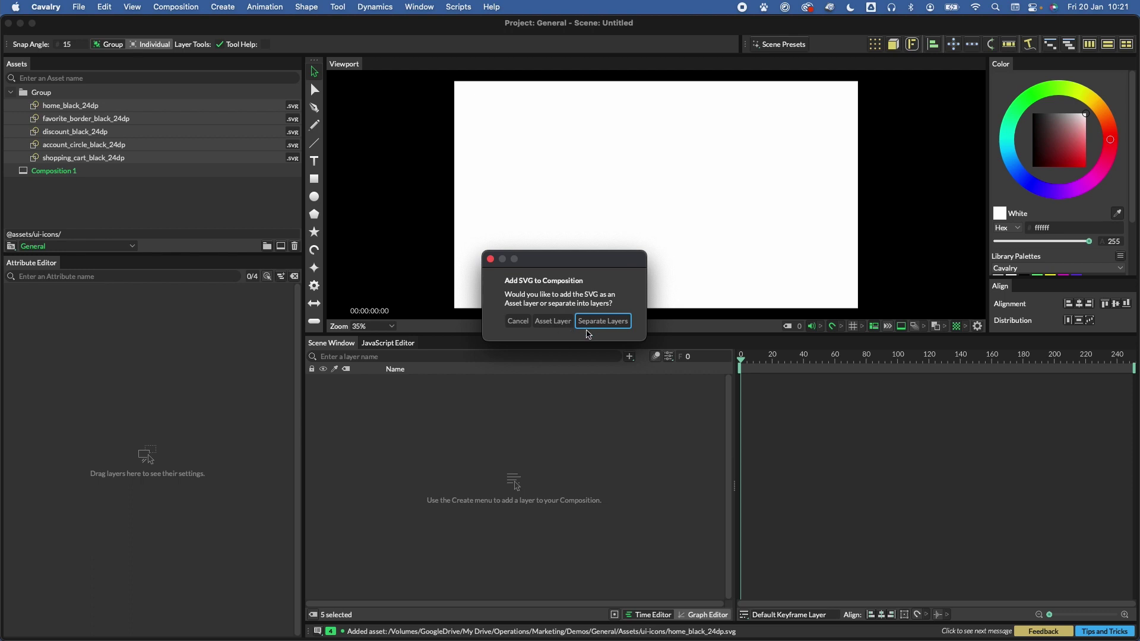
pyautogui.click(551, 322)
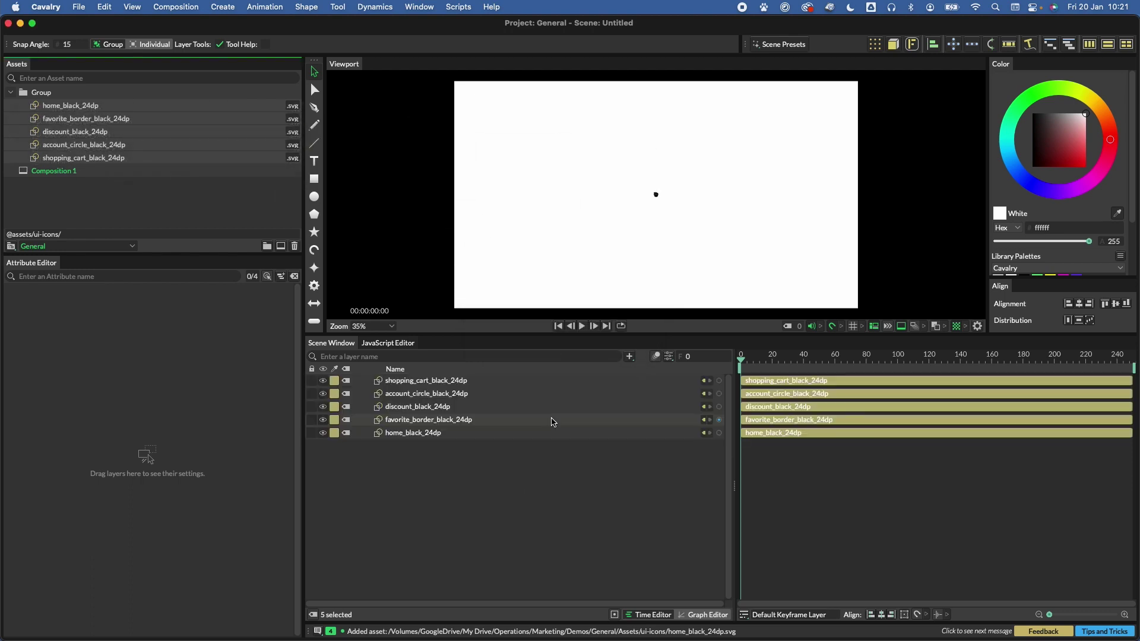
# - Undo the accidental cart move, enlarge and recentre the view, and select shopping_cart_black_24dp
pyautogui.click(442, 485)
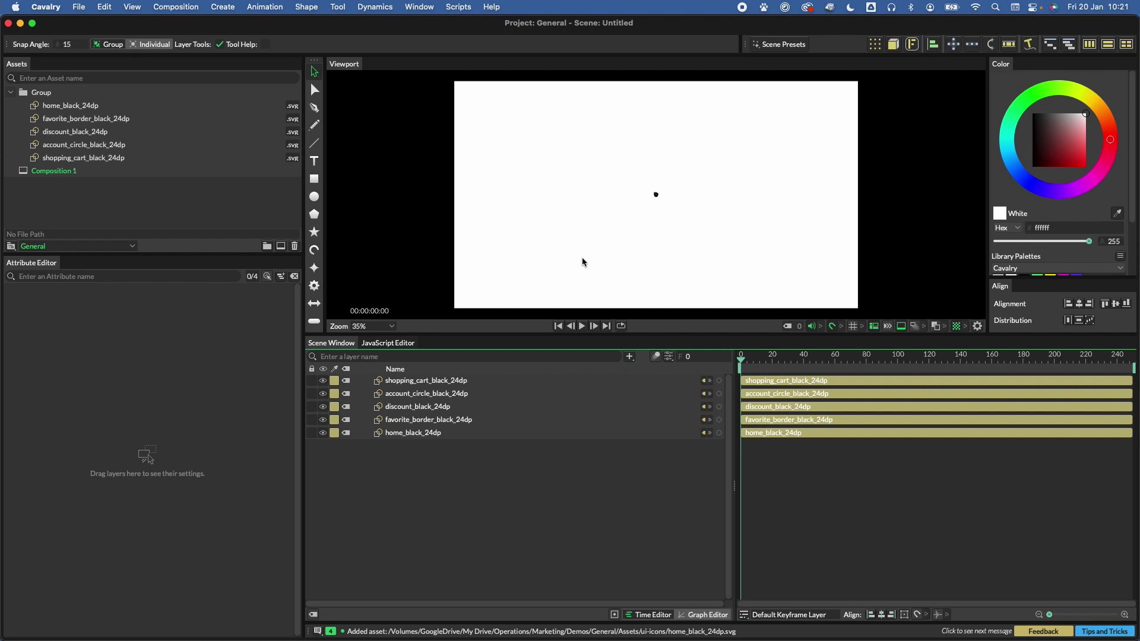
pyautogui.scroll(5, 628, 239)
pyautogui.scroll(2, 629, 237)
pyautogui.scroll(2, 691, 150)
pyautogui.scroll(1, 739, 184)
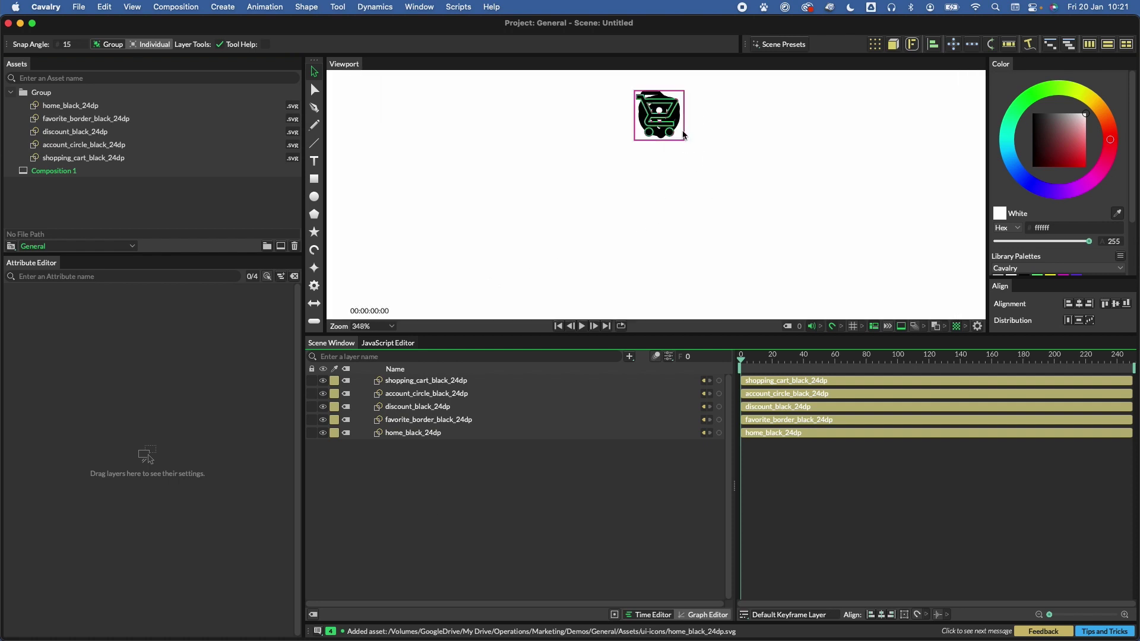
pyautogui.click(725, 150)
pyautogui.press('super+z')
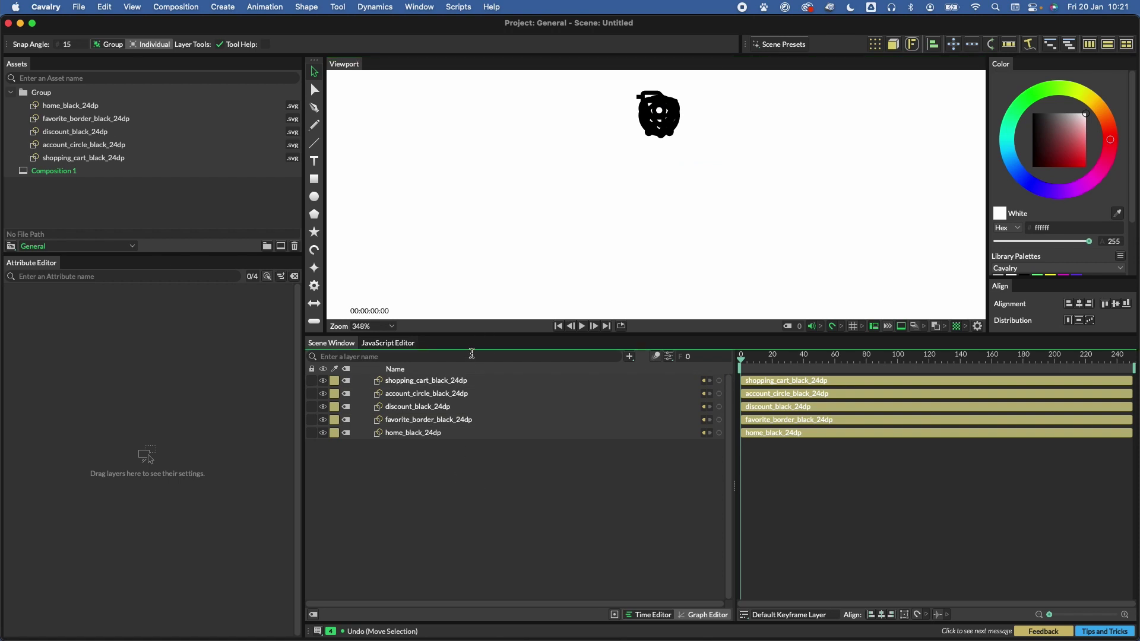
pyautogui.moveTo(478, 331); pyautogui.dragTo(480, 365)
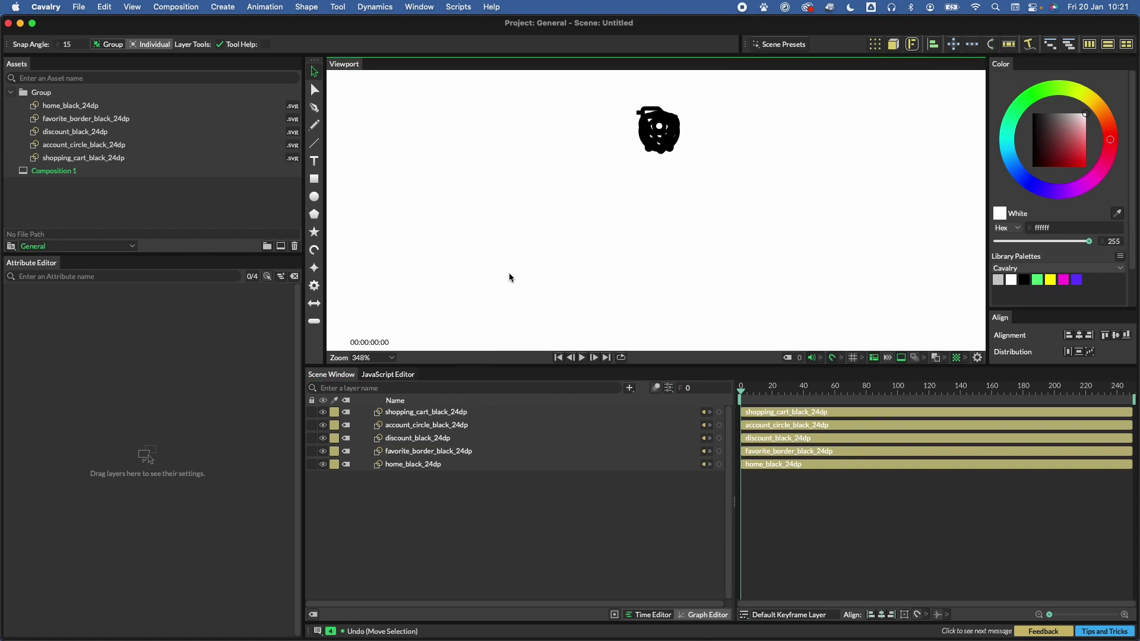
pyautogui.scroll(-5, 642, 180)
pyautogui.moveTo(655, 188); pyautogui.dragTo(657, 247)
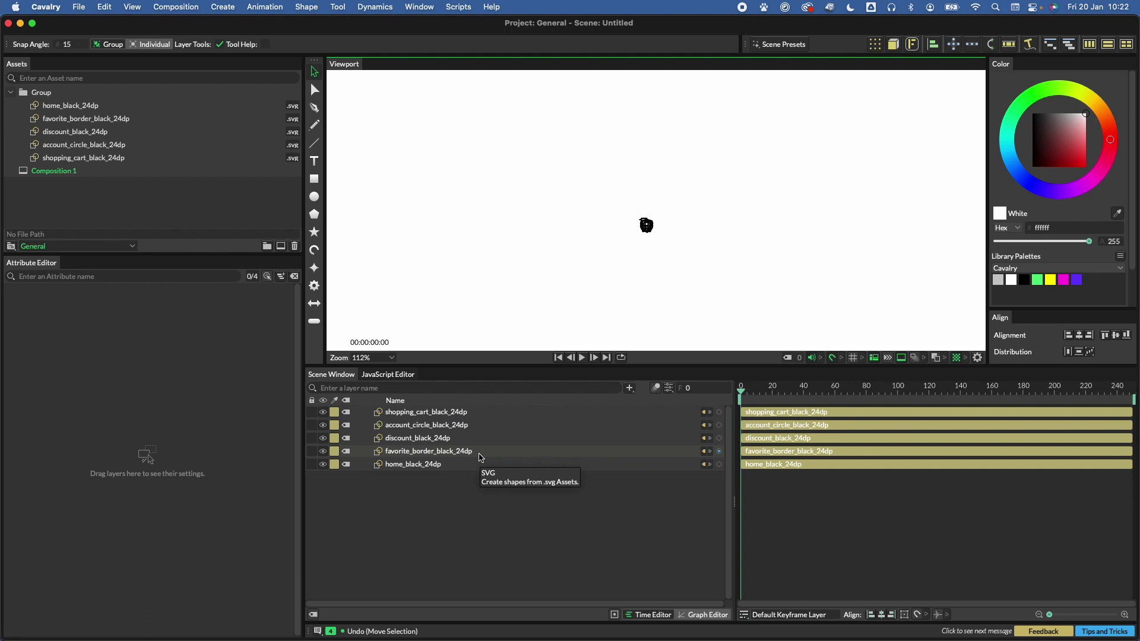
pyautogui.click(435, 415)
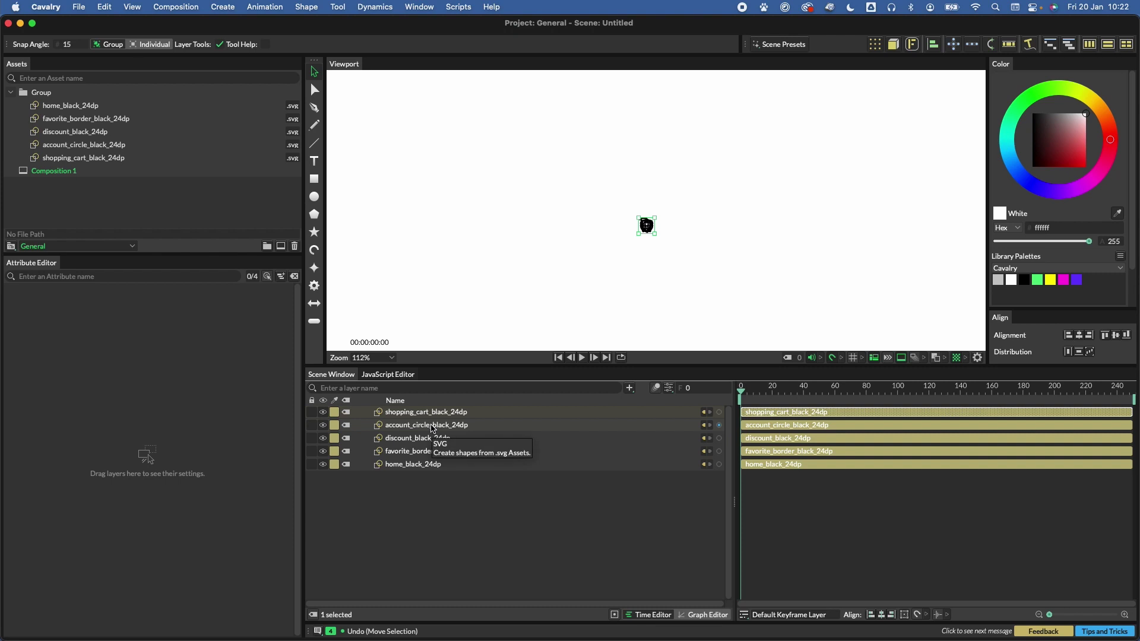
# - Group the discount, favourite and home icon layers with Cmd+G, then marquee-select all five groups
pyautogui.click(426, 412)
pyautogui.press('super+g')
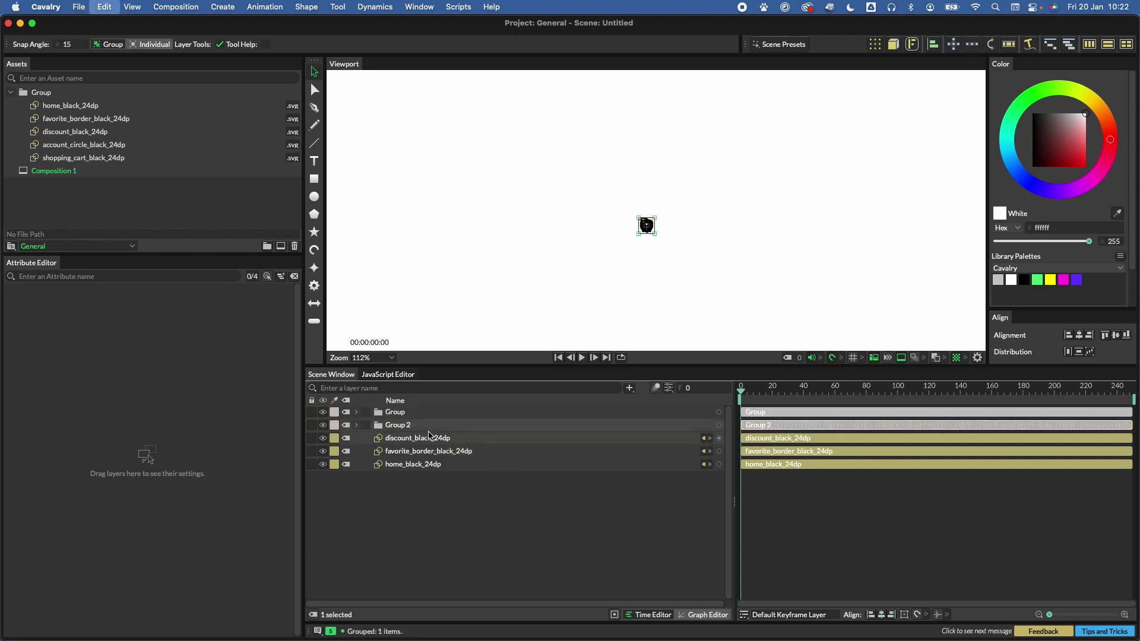
pyautogui.press('super+g')
pyautogui.click(428, 439)
pyautogui.press('super+g')
pyautogui.press('super+g')
pyautogui.click(433, 465)
pyautogui.press('super+g')
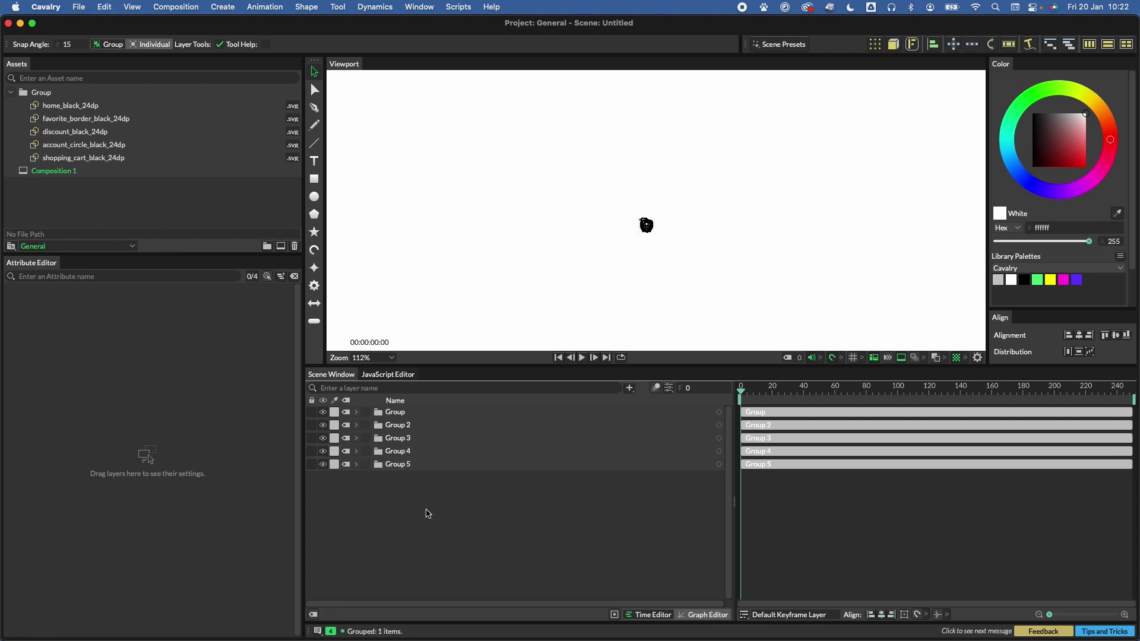
pyautogui.moveTo(426, 514); pyautogui.dragTo(400, 413)
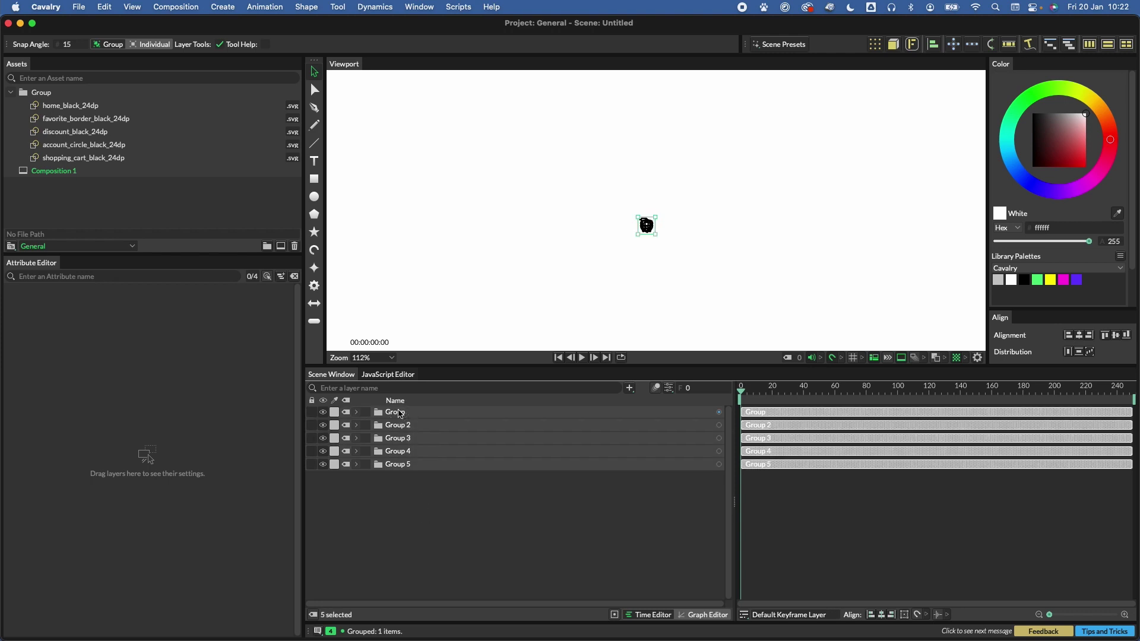
# - Select Group through Group 5 and wrap them in a Horizontal Layout Group
pyautogui.click(630, 388)
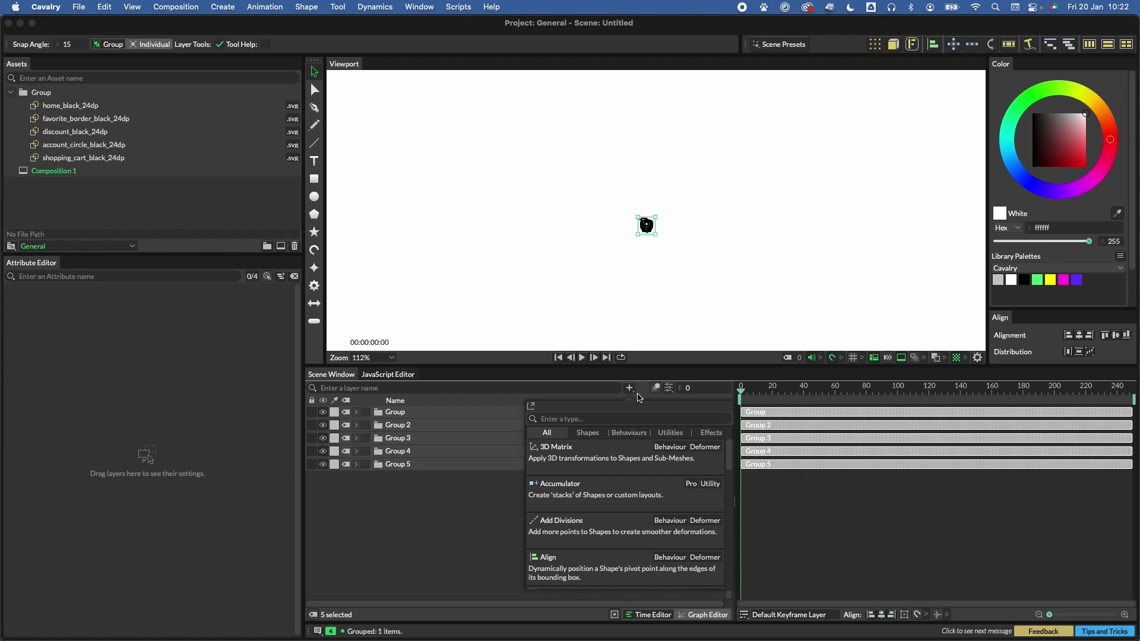
pyautogui.write('layout')
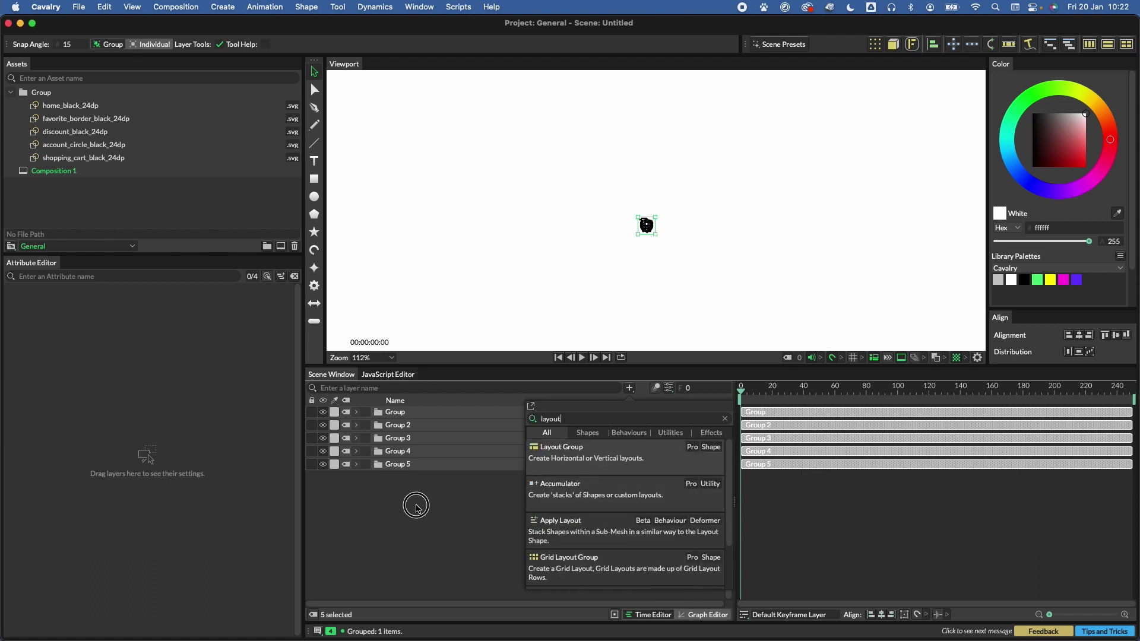
pyautogui.click(417, 506)
pyautogui.click(415, 465)
pyautogui.press('super+a')
pyautogui.rightClick(414, 465)
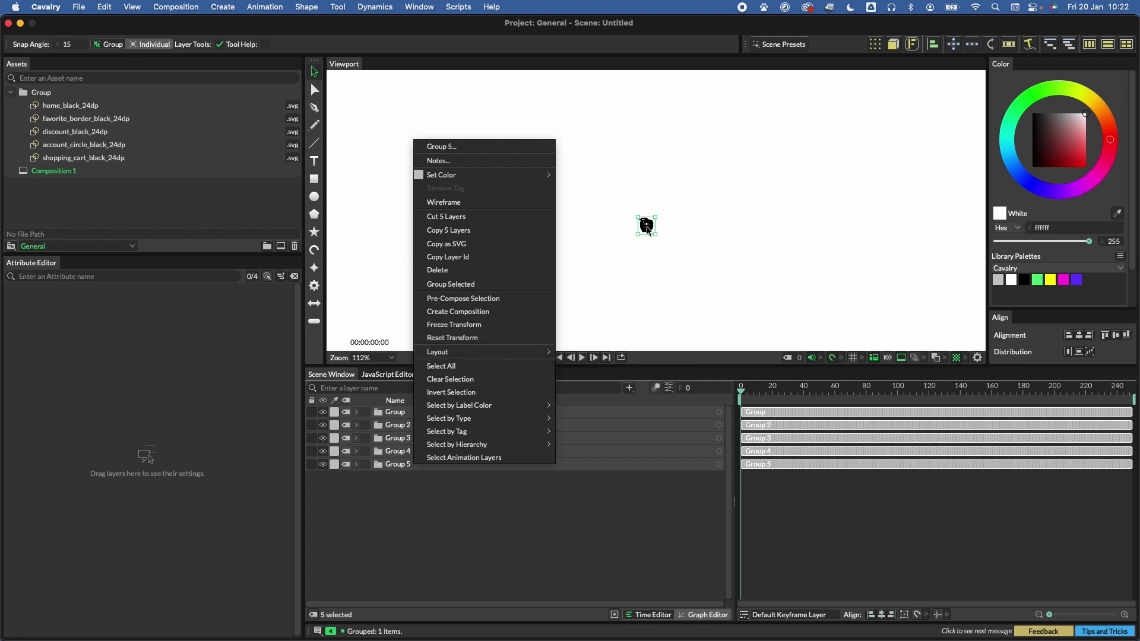
pyautogui.rightClick(646, 224)
pyautogui.moveTo(670, 389)
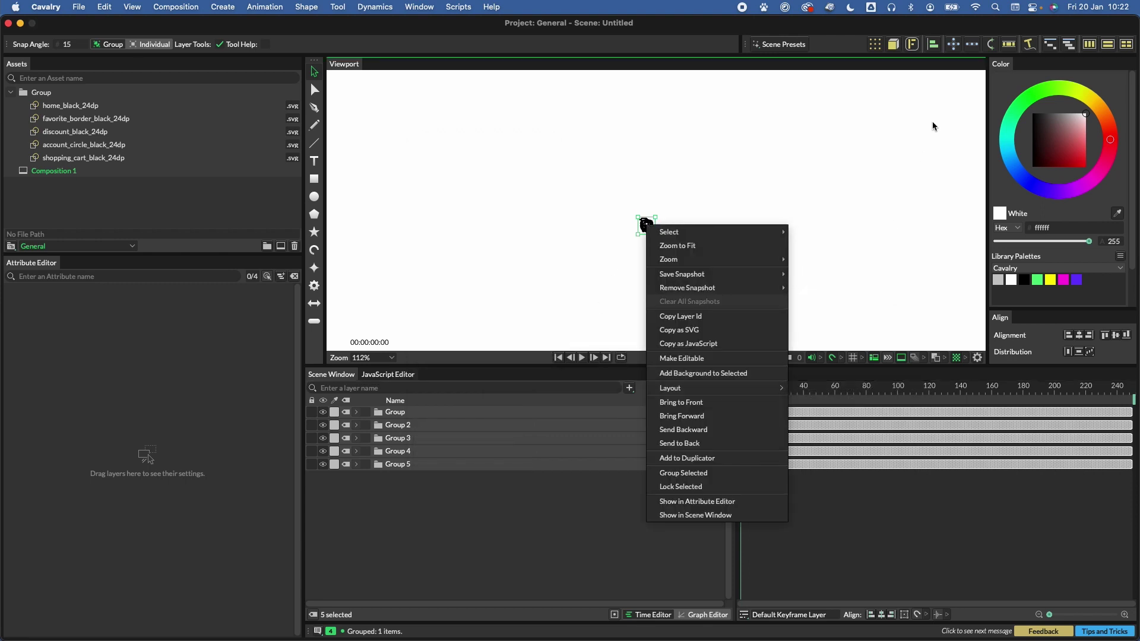
pyautogui.click(885, 253)
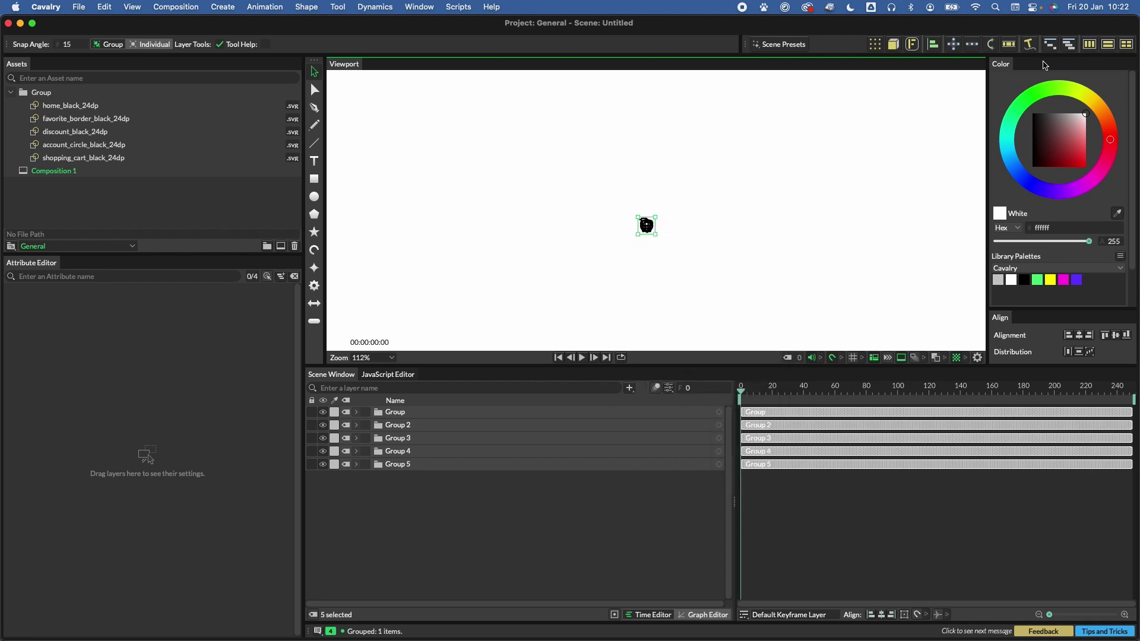
pyautogui.click(1088, 44)
pyautogui.scroll(3, 657, 238)
pyautogui.scroll(3, 657, 238)
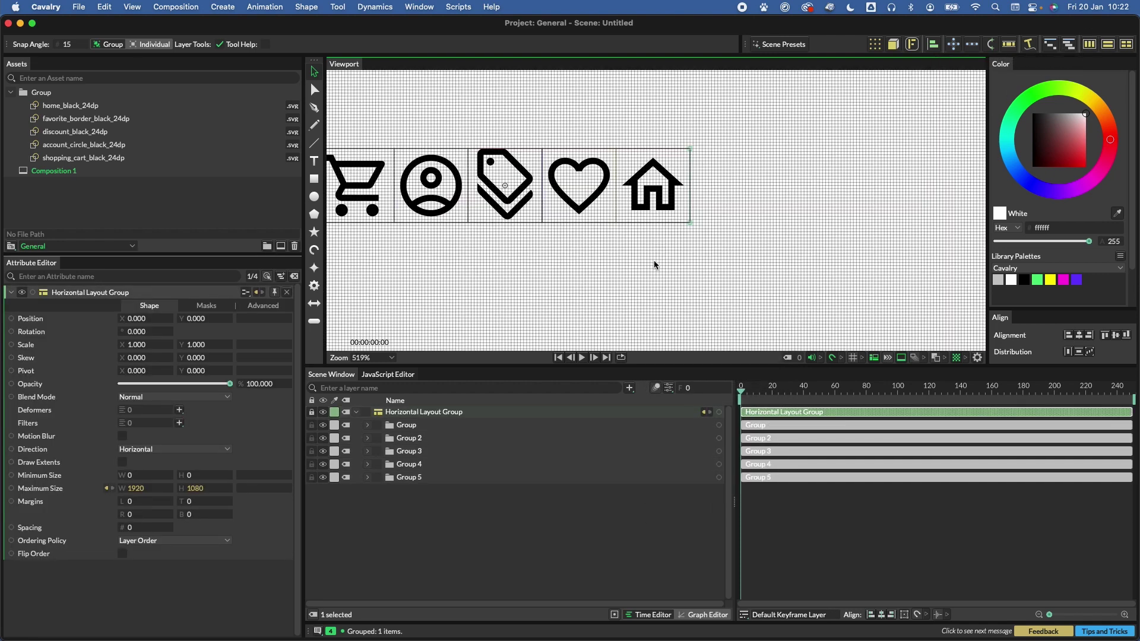
# - Expand Group to reveal the shopping cart layer, trial its Scale, then undo it
pyautogui.moveTo(655, 261)
pyautogui.mouseDown()
pyautogui.moveTo(713, 288)
pyautogui.moveTo(767, 285)
pyautogui.mouseUp()
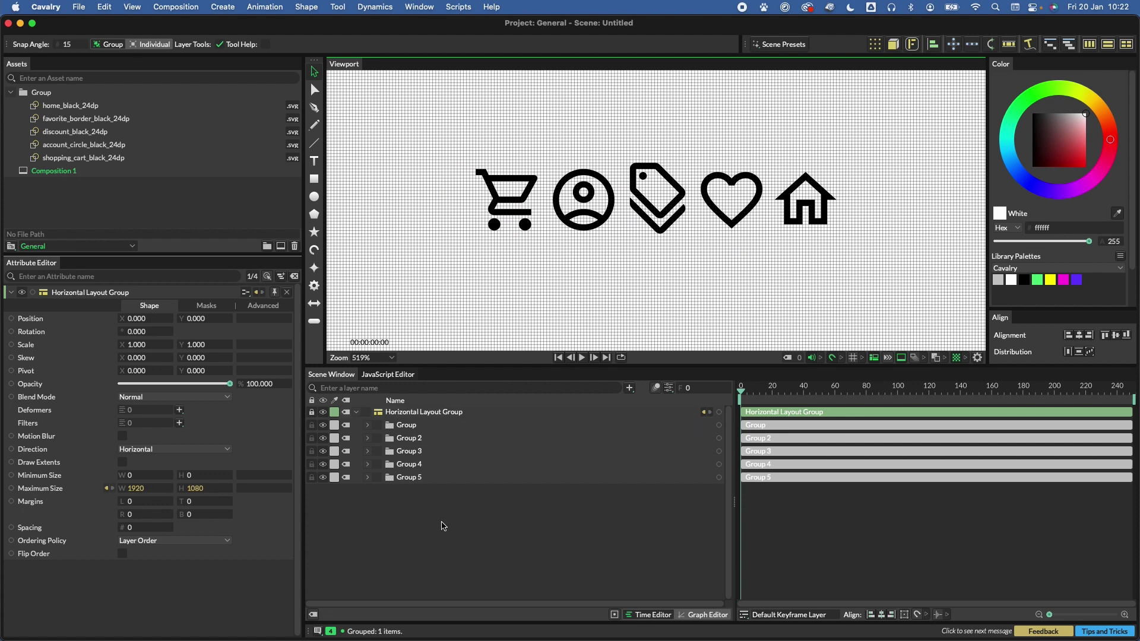
pyautogui.click(367, 426)
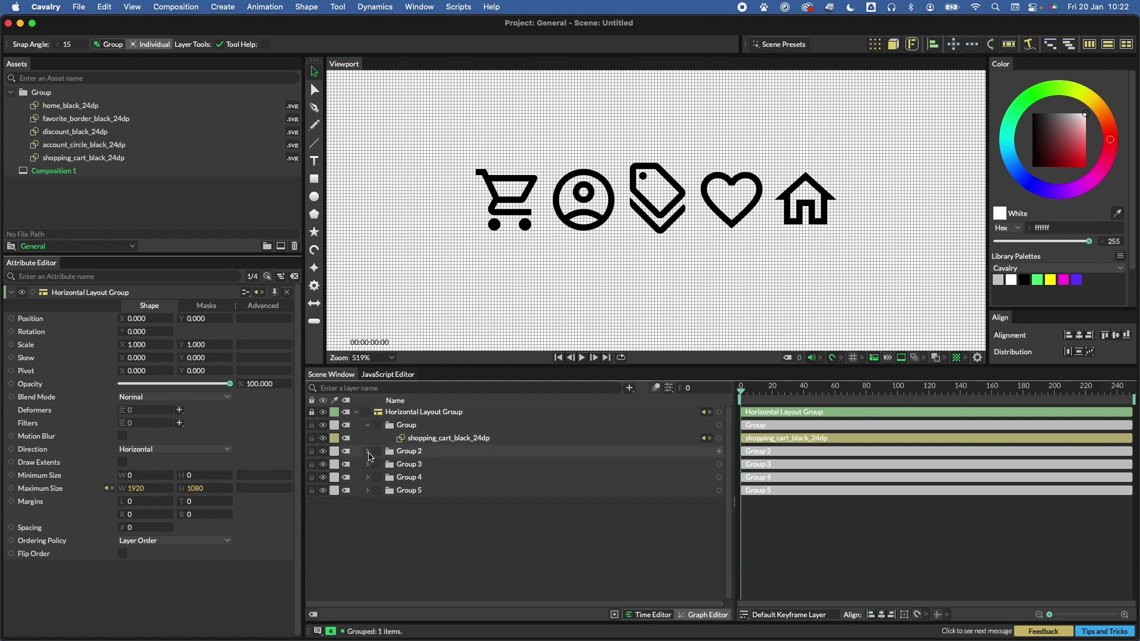
pyautogui.click(445, 439)
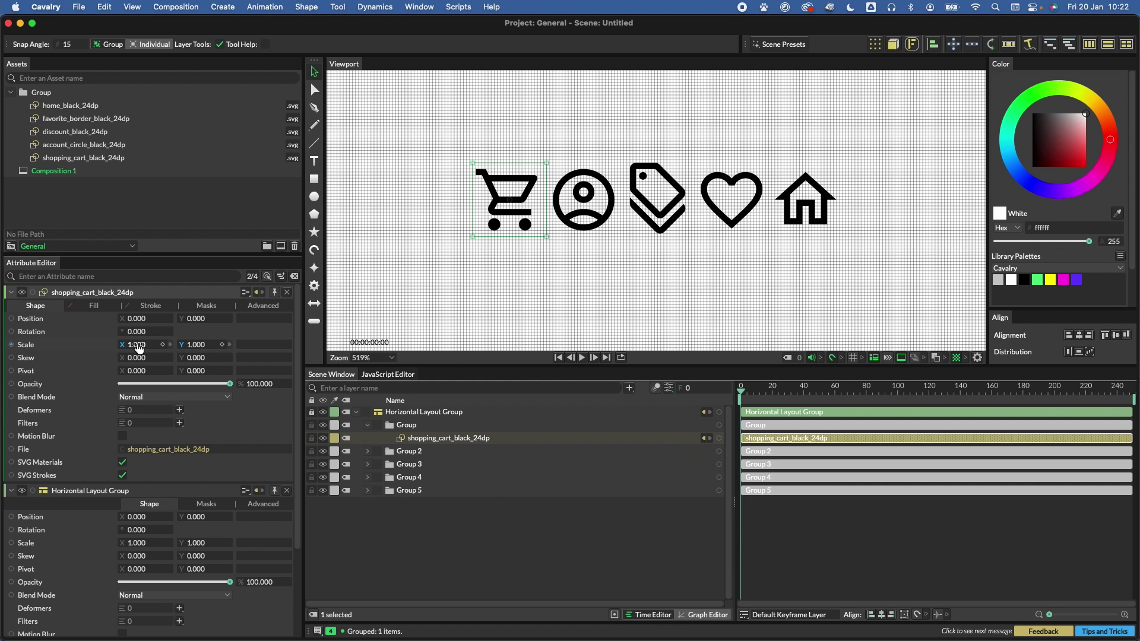
pyautogui.moveTo(138, 348); pyautogui.dragTo(157, 348)
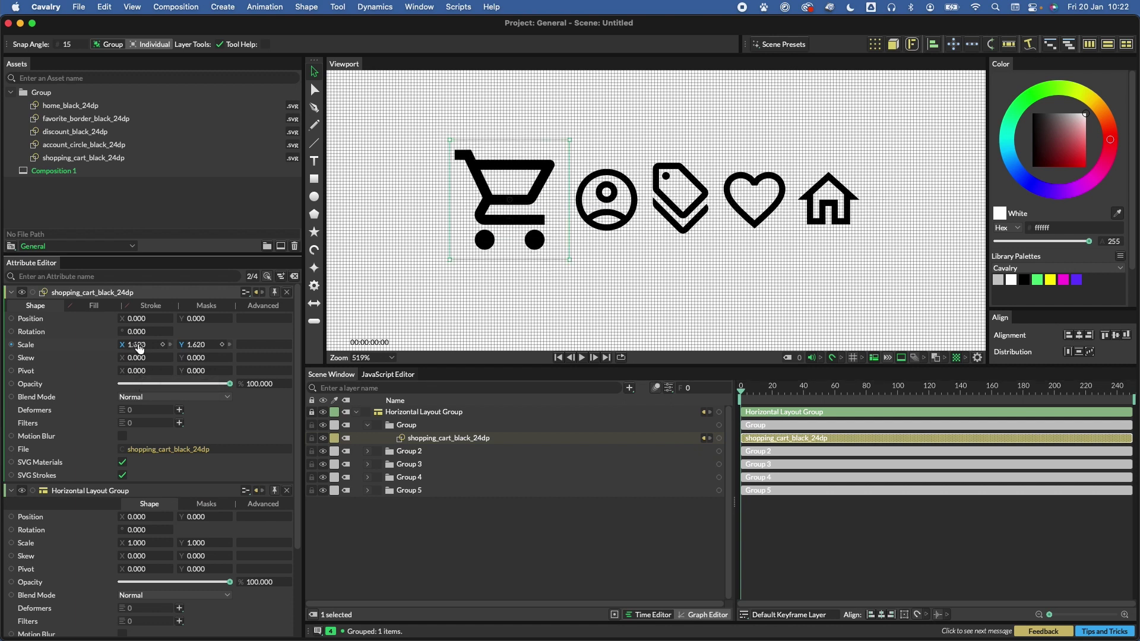
pyautogui.press('super+z')
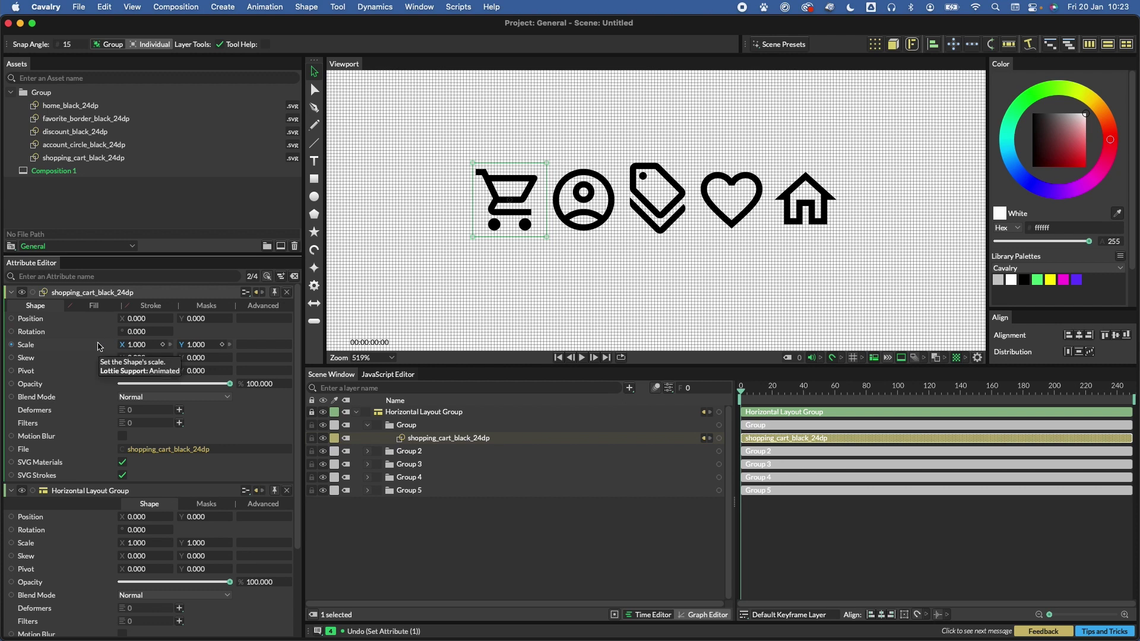
pyautogui.click(424, 540)
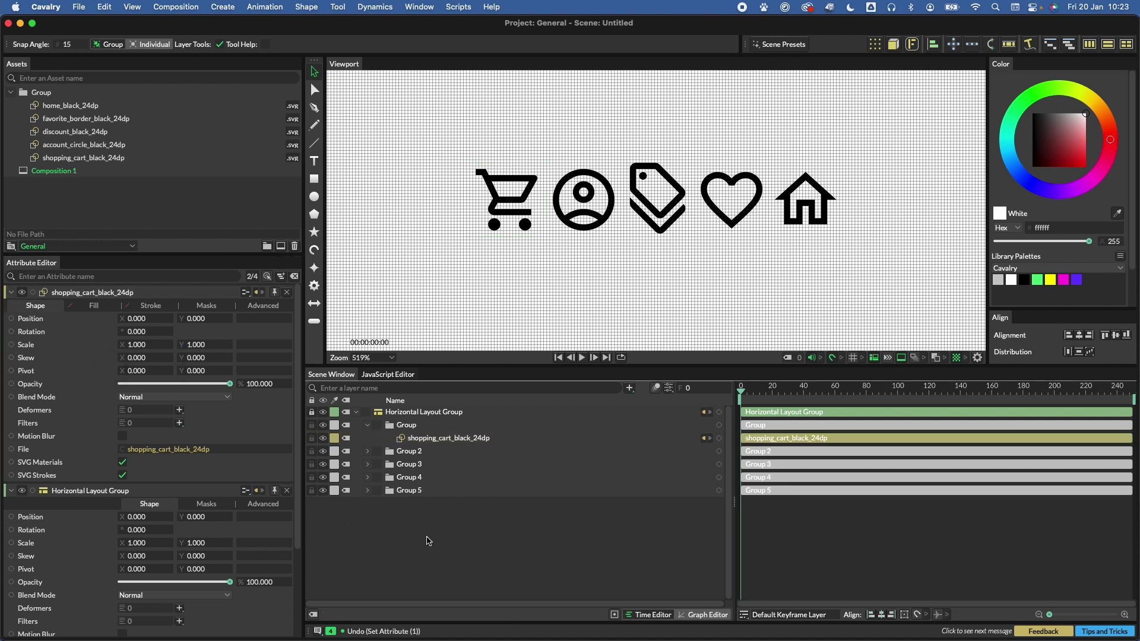
# - Add a Value behaviour from search and enter Offset 5 and Value 2
pyautogui.press('Tab')
pyautogui.write('value')
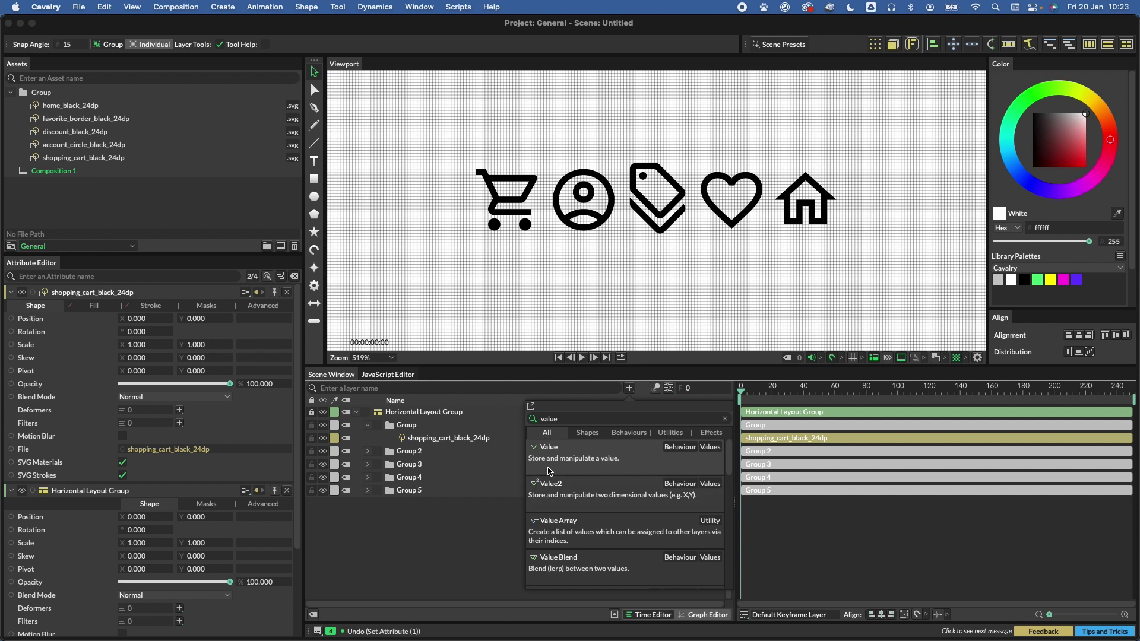
pyautogui.click(560, 461)
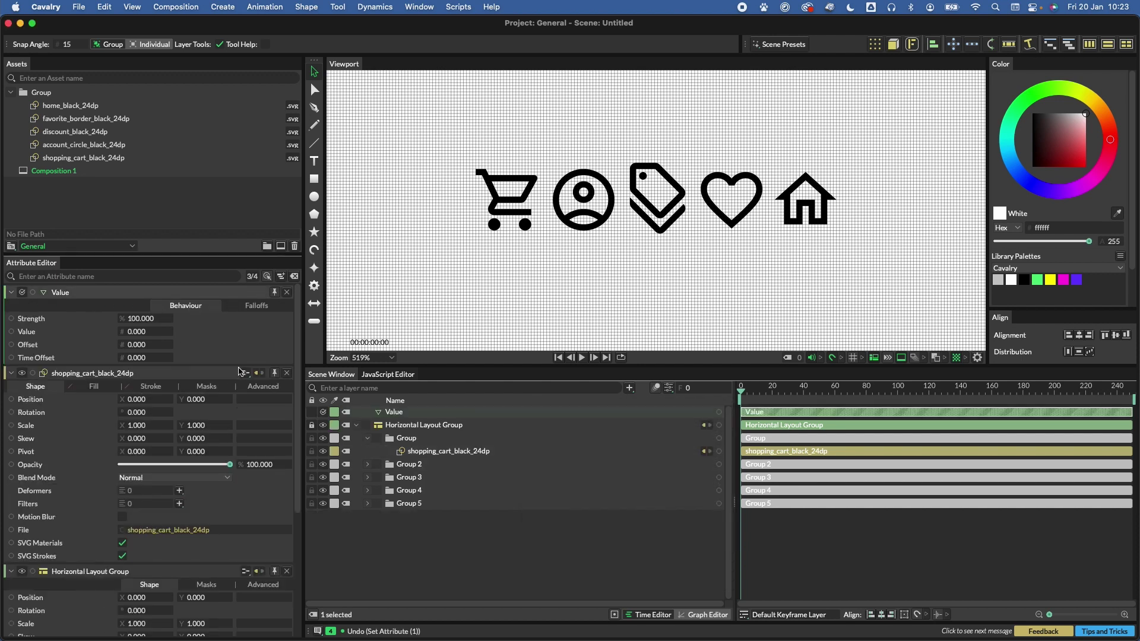
pyautogui.click(140, 345)
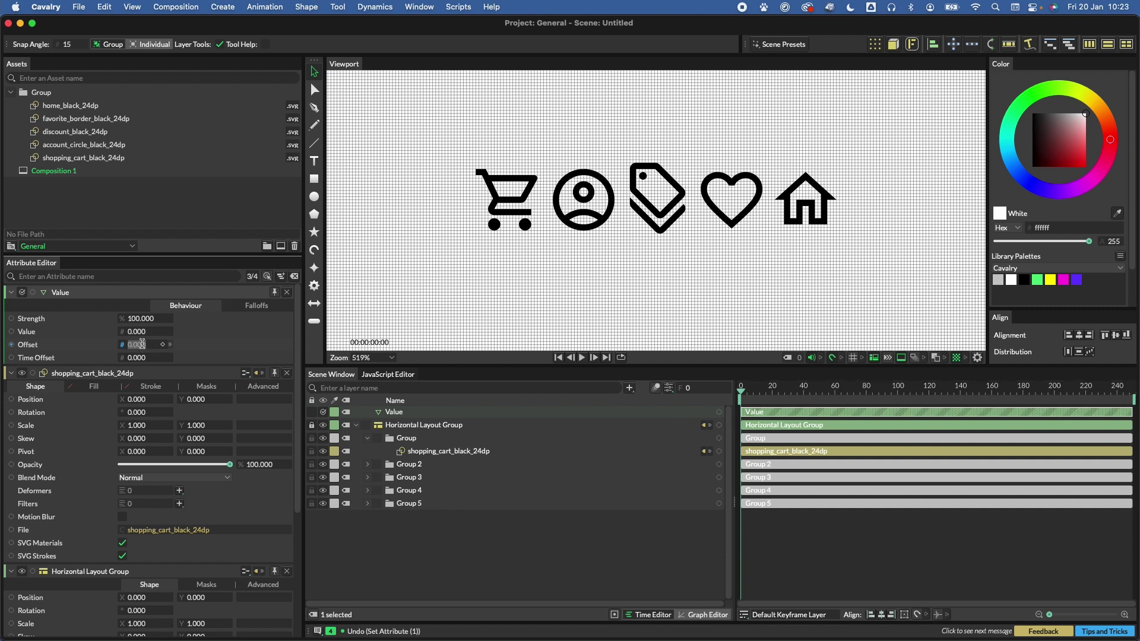
pyautogui.write('5')
pyautogui.click(81, 349)
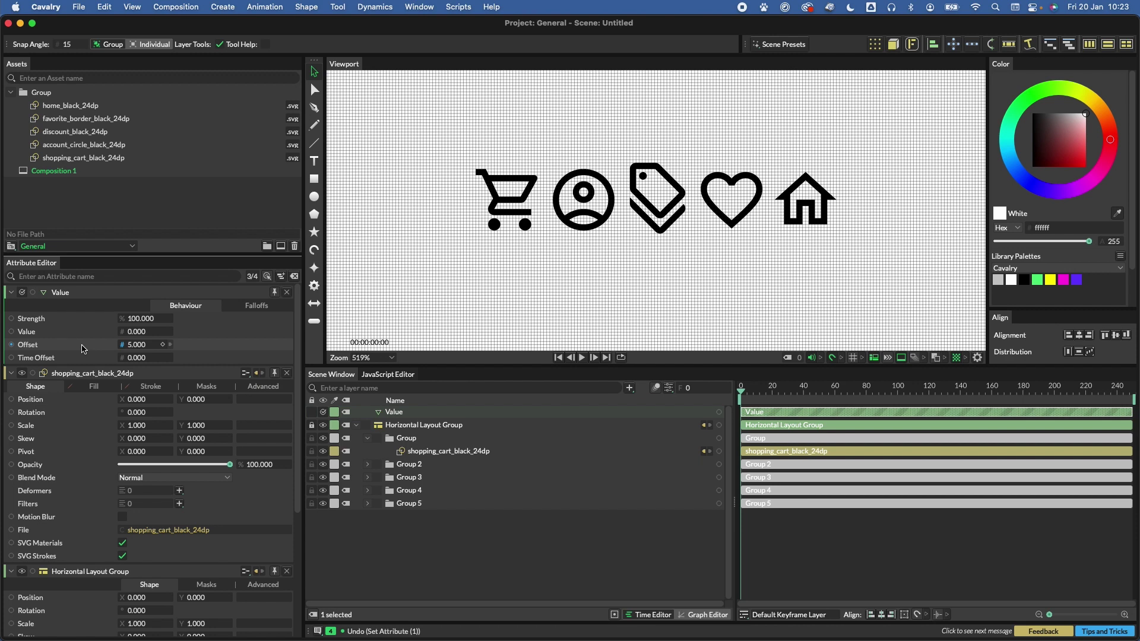
pyautogui.click(142, 332)
pyautogui.write('2')
pyautogui.press('Tab')
pyautogui.press('Return')
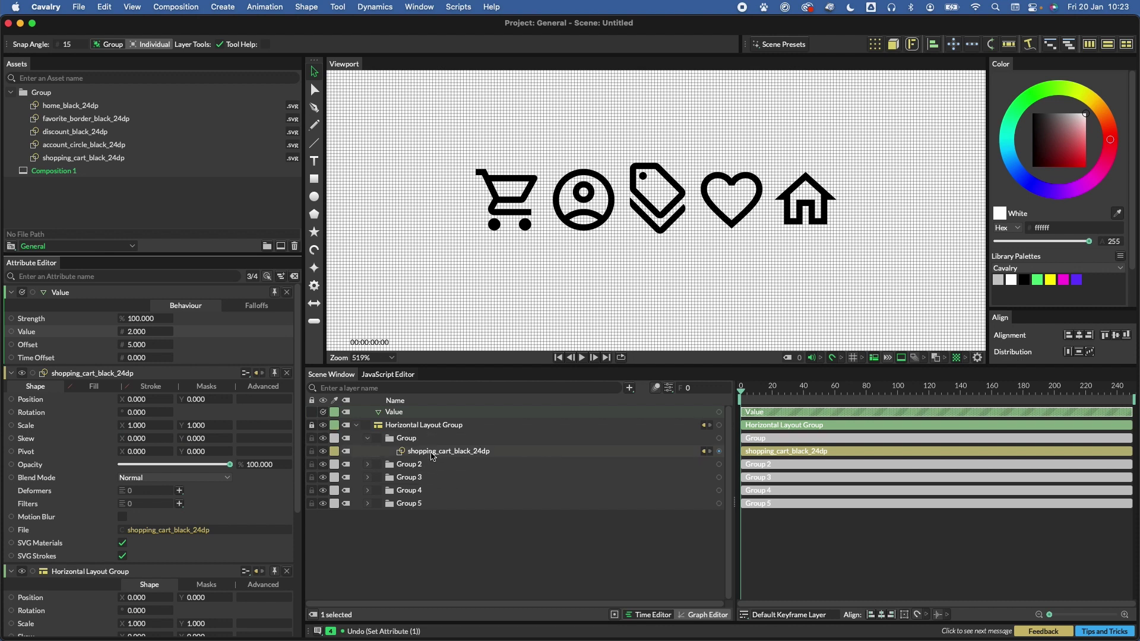
# - Expand Groups 2–5 and select the account, discount, favourite and home icon layers
pyautogui.click(432, 457)
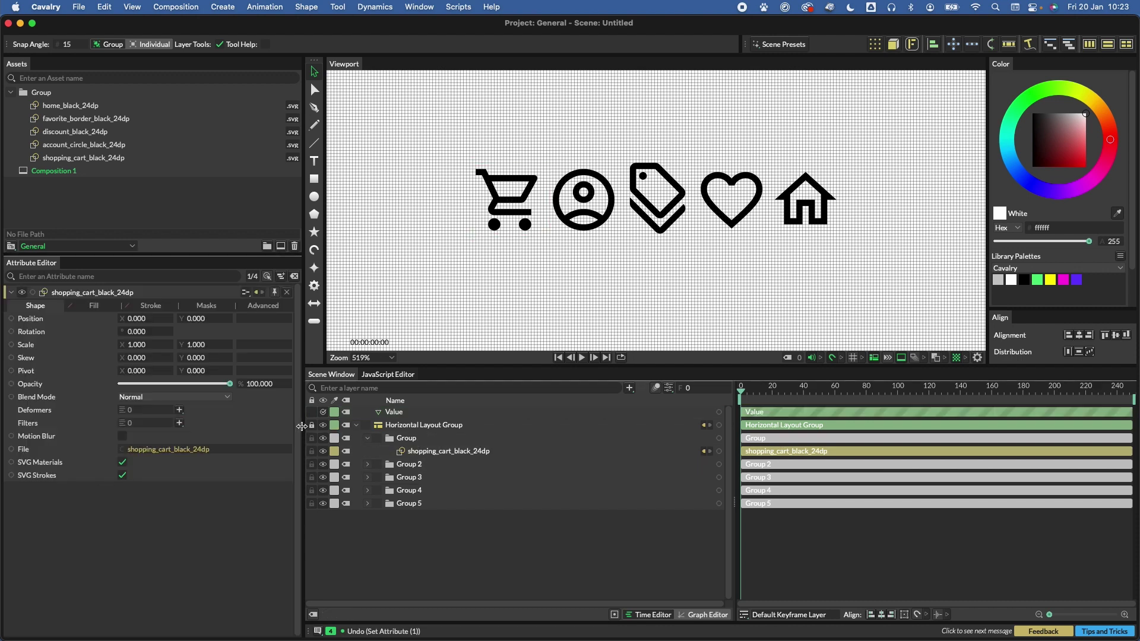
pyautogui.click(368, 465)
pyautogui.click(367, 490)
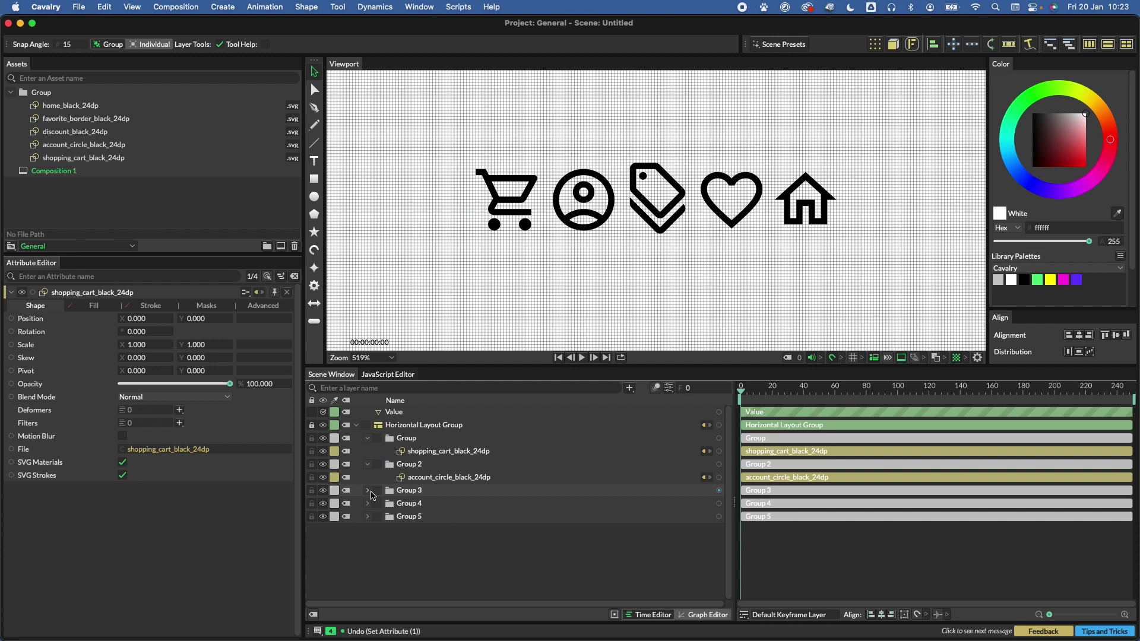
pyautogui.click(367, 516)
pyautogui.click(367, 543)
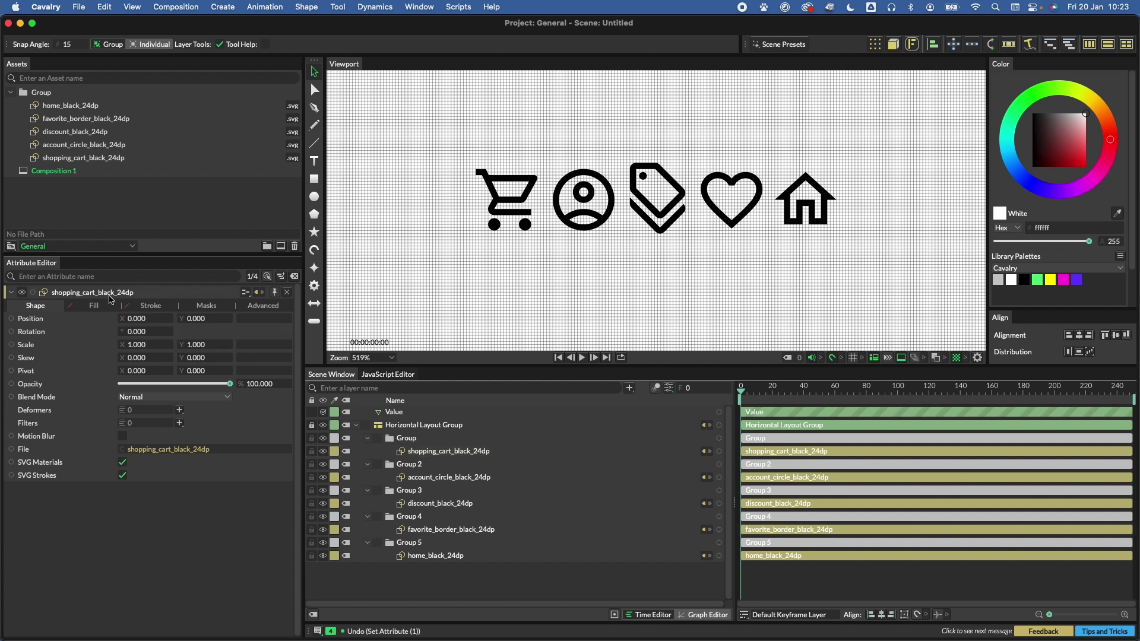
pyautogui.click(439, 479)
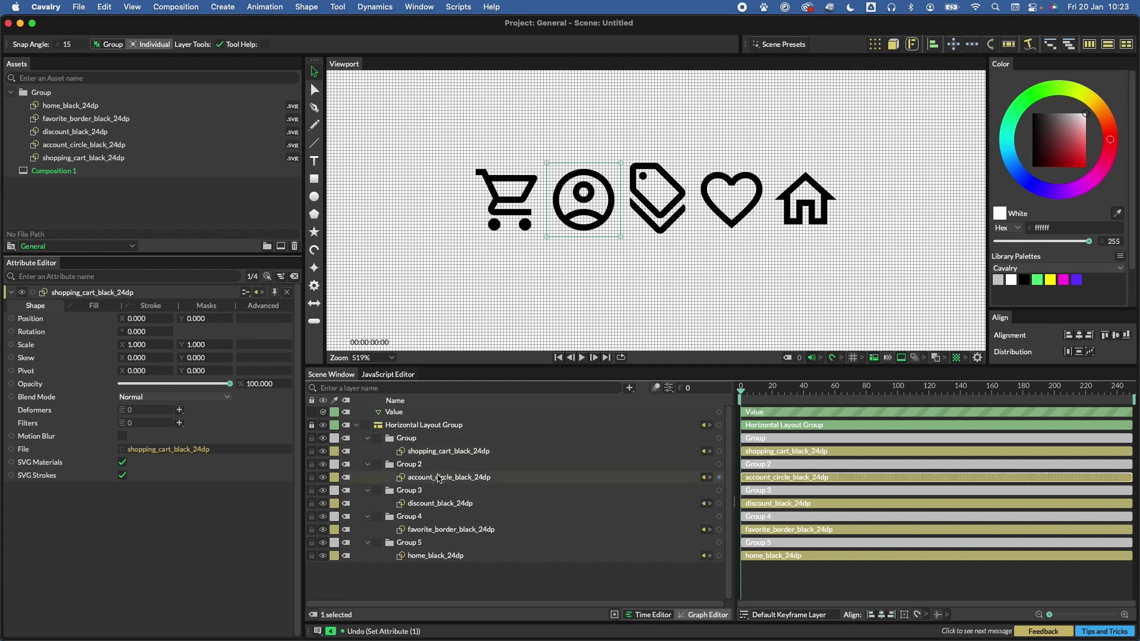
pyautogui.keyDown('super'); pyautogui.click(441, 508); pyautogui.keyUp('super')
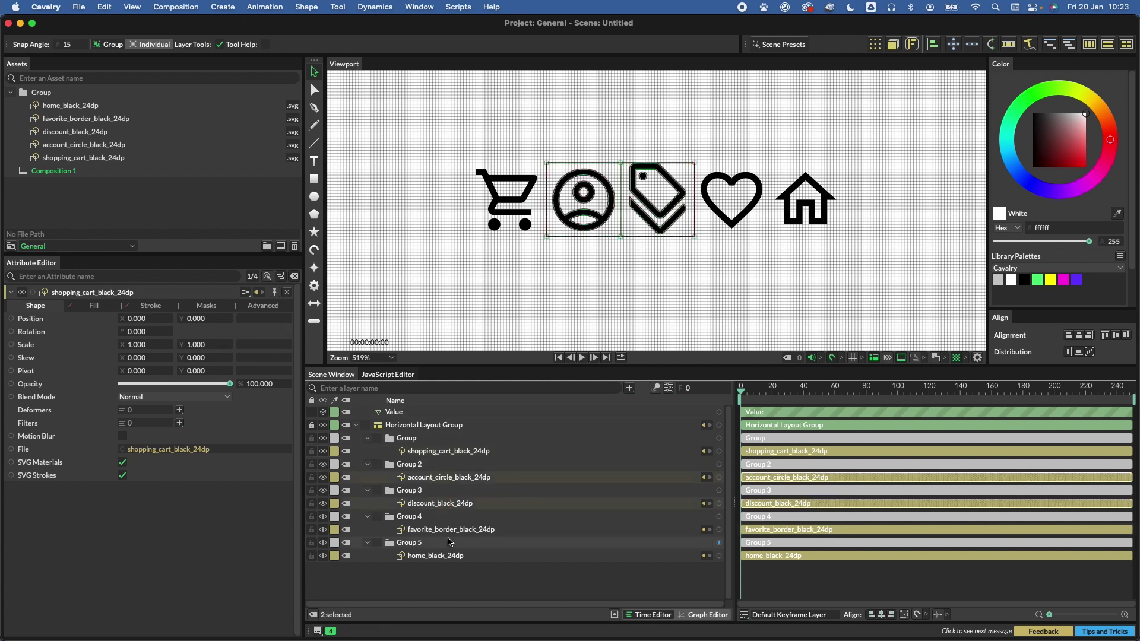
pyautogui.keyDown('super'); pyautogui.click(445, 531); pyautogui.keyUp('super')
pyautogui.keyDown('super'); pyautogui.click(450, 559); pyautogui.keyUp('super')
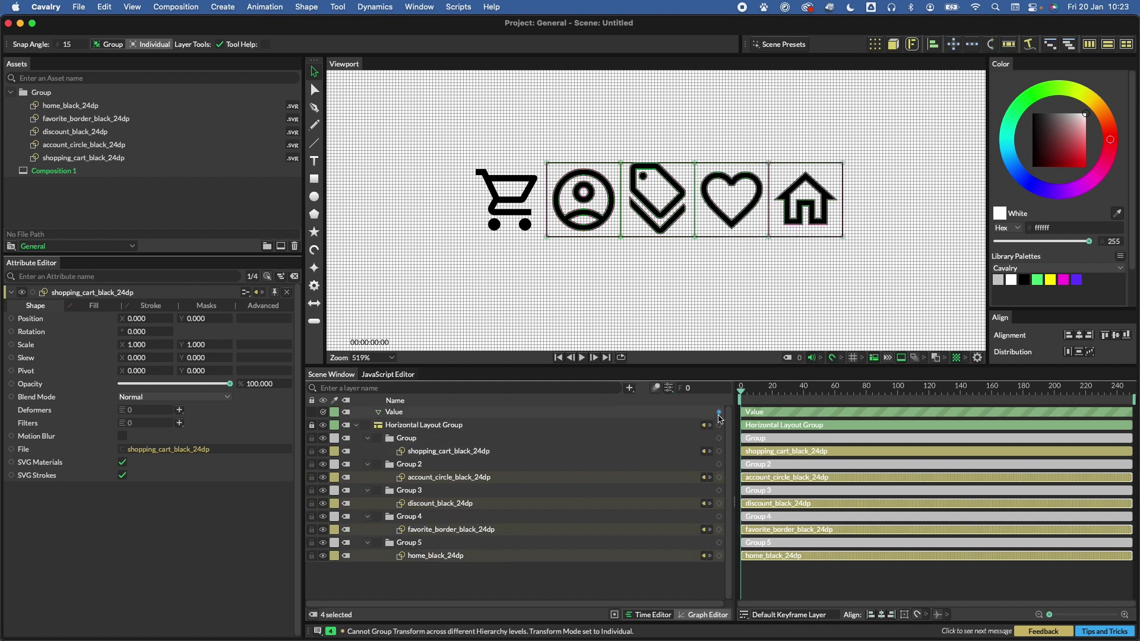
# - Connect the Value behaviour to the icons' Scale attribute and reframe the full composition
pyautogui.moveTo(720, 412); pyautogui.dragTo(104, 346)
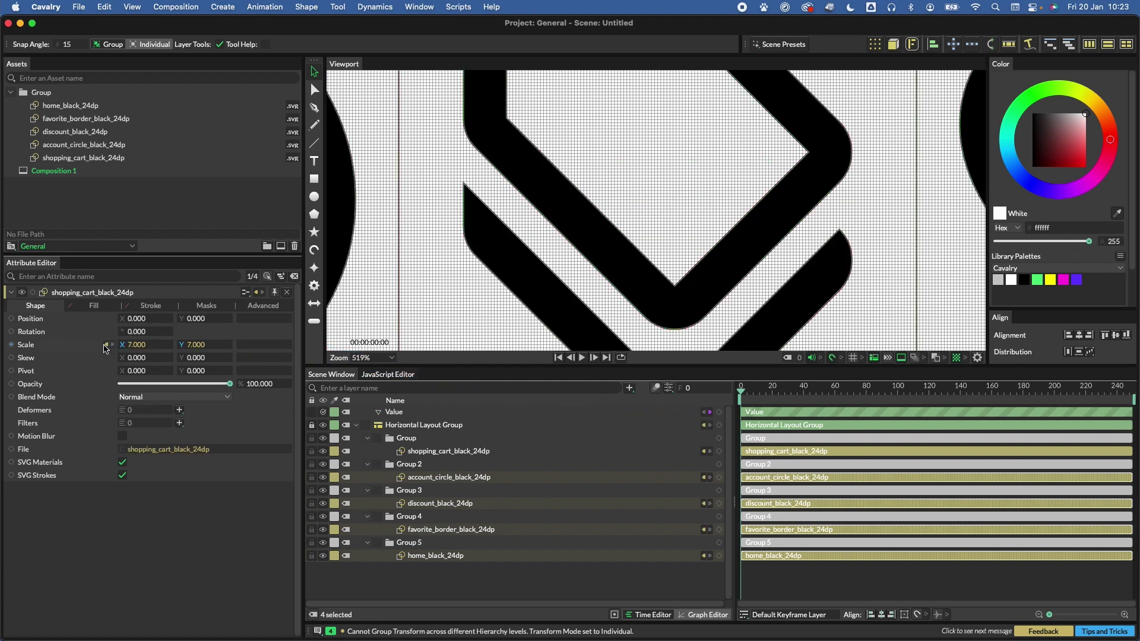
pyautogui.press('f')
pyautogui.click(526, 295)
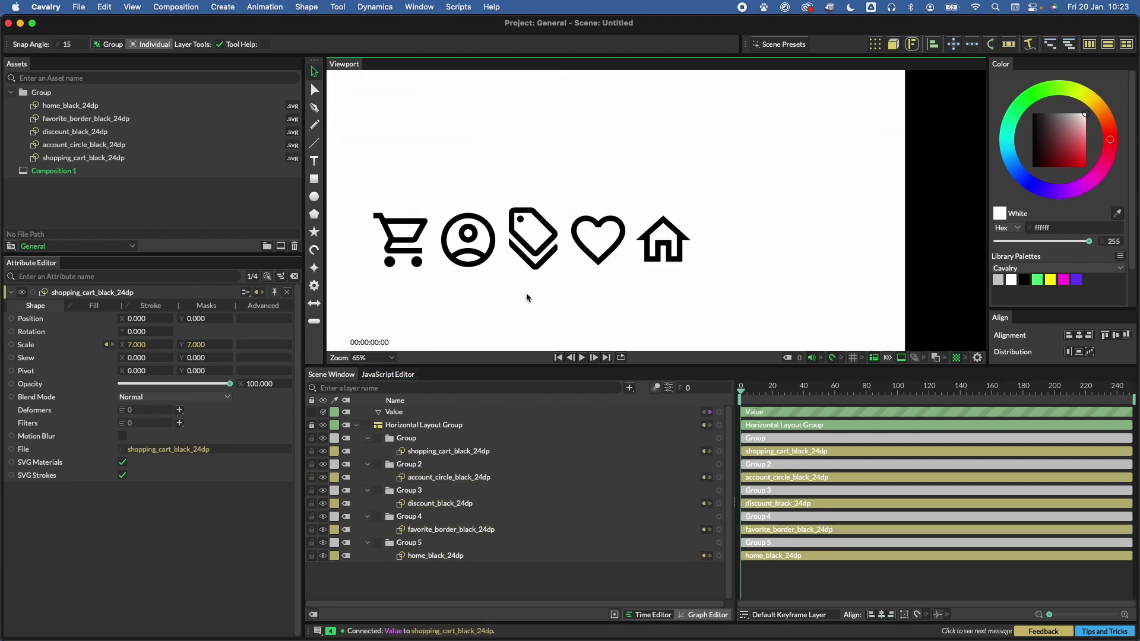
pyautogui.moveTo(527, 295); pyautogui.dragTo(636, 256)
pyautogui.click(405, 413)
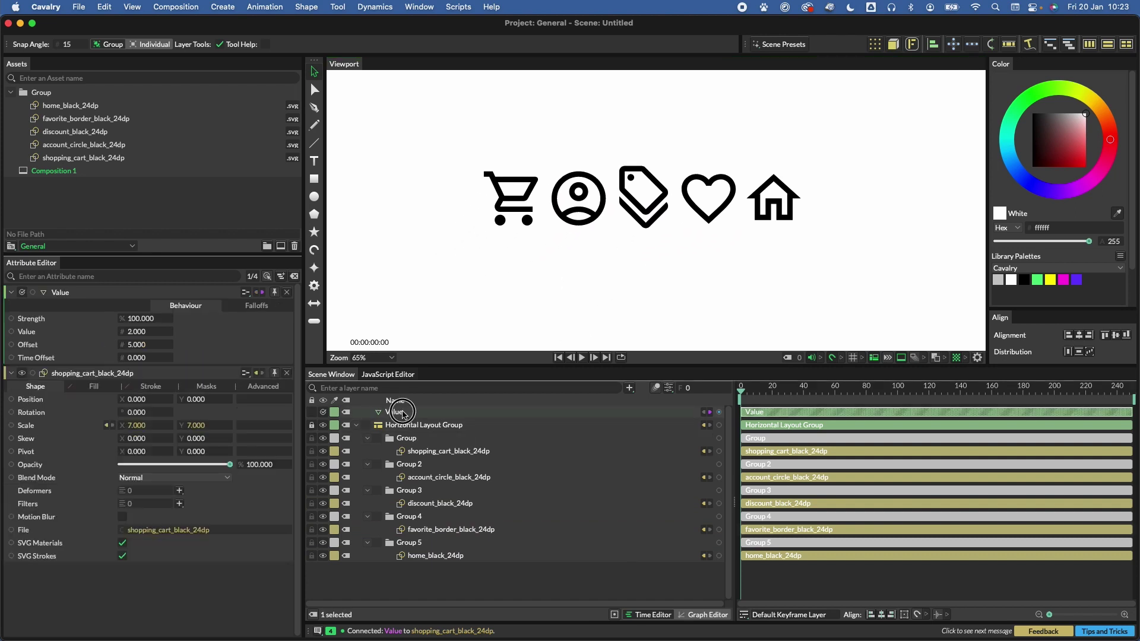
# - Set the Value behaviour's Offset to 5 and add a Falloff over the middle icons
pyautogui.click(139, 345)
pyautogui.write('5')
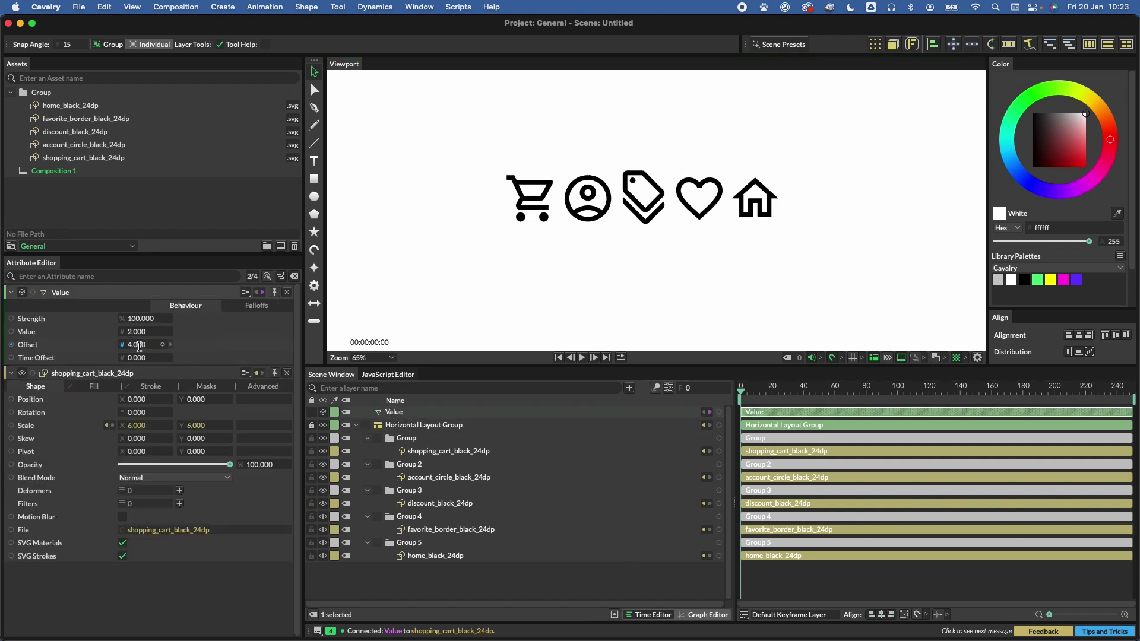
pyautogui.click(179, 218)
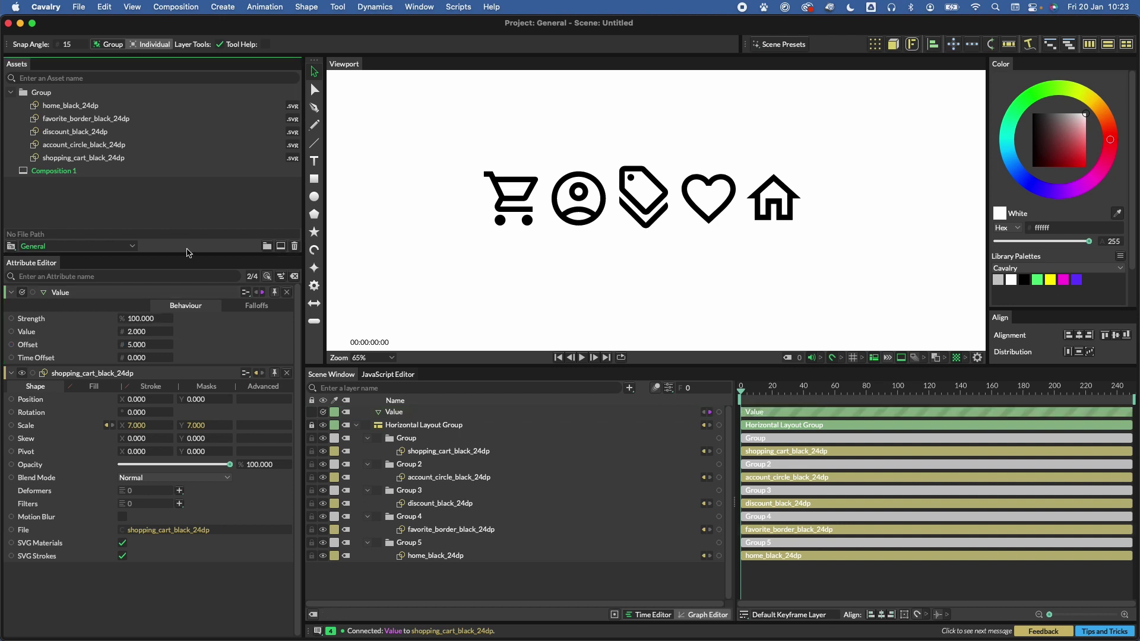
pyautogui.click(259, 308)
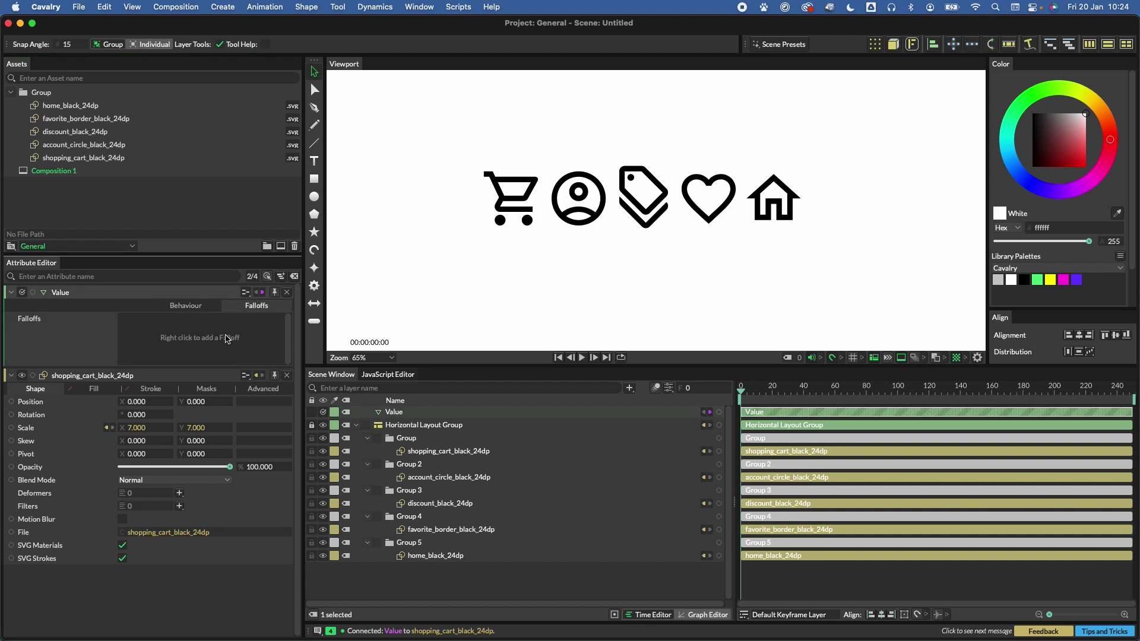
pyautogui.rightClick(228, 338)
pyautogui.moveTo(259, 357)
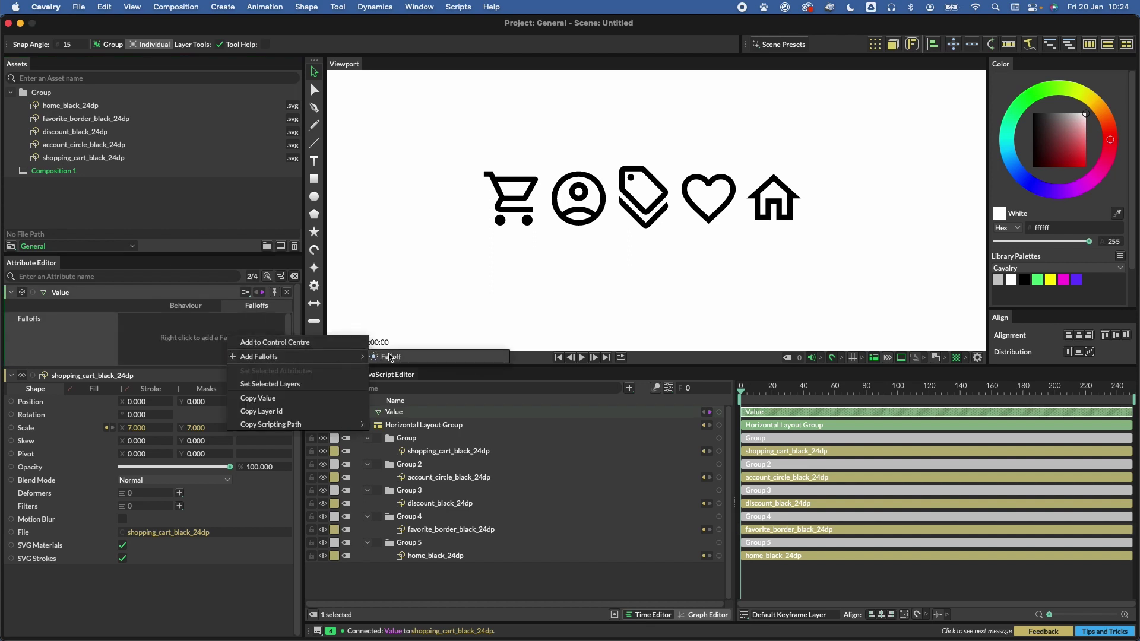
pyautogui.click(400, 358)
pyautogui.moveTo(669, 255); pyautogui.dragTo(662, 259)
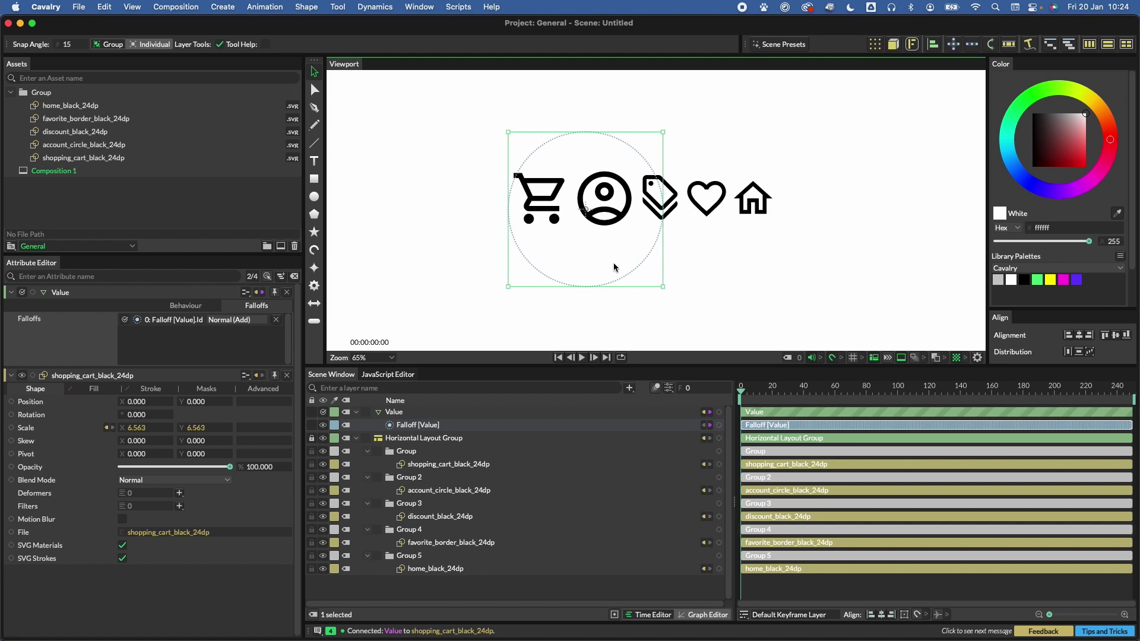
pyautogui.moveTo(613, 268)
pyautogui.mouseDown()
pyautogui.moveTo(760, 267)
pyautogui.moveTo(646, 266)
pyautogui.mouseUp()
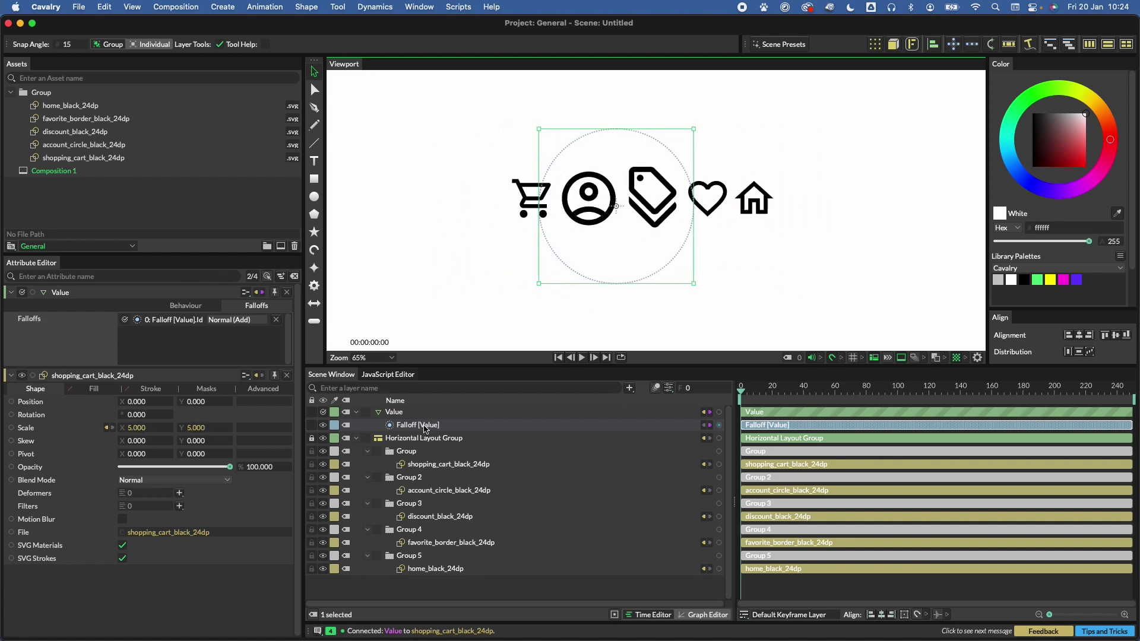
# - Set the behaviour's Value to 3 and nudge the falloff circle right
pyautogui.click(399, 417)
pyautogui.click(185, 305)
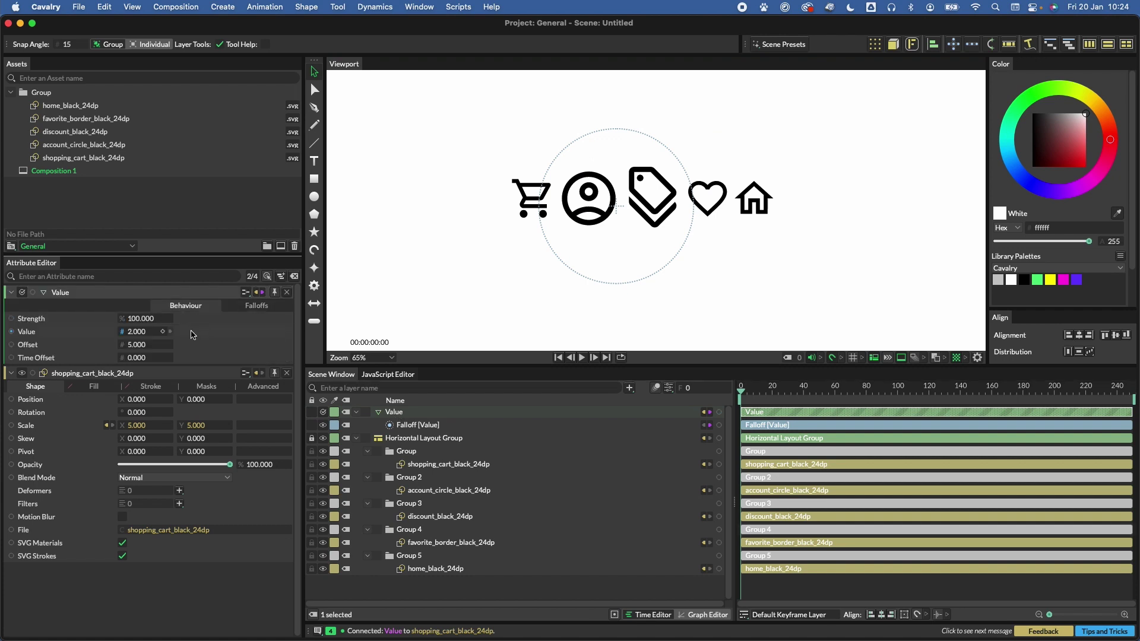
pyautogui.click(154, 332)
pyautogui.write('3')
pyautogui.press('Tab')
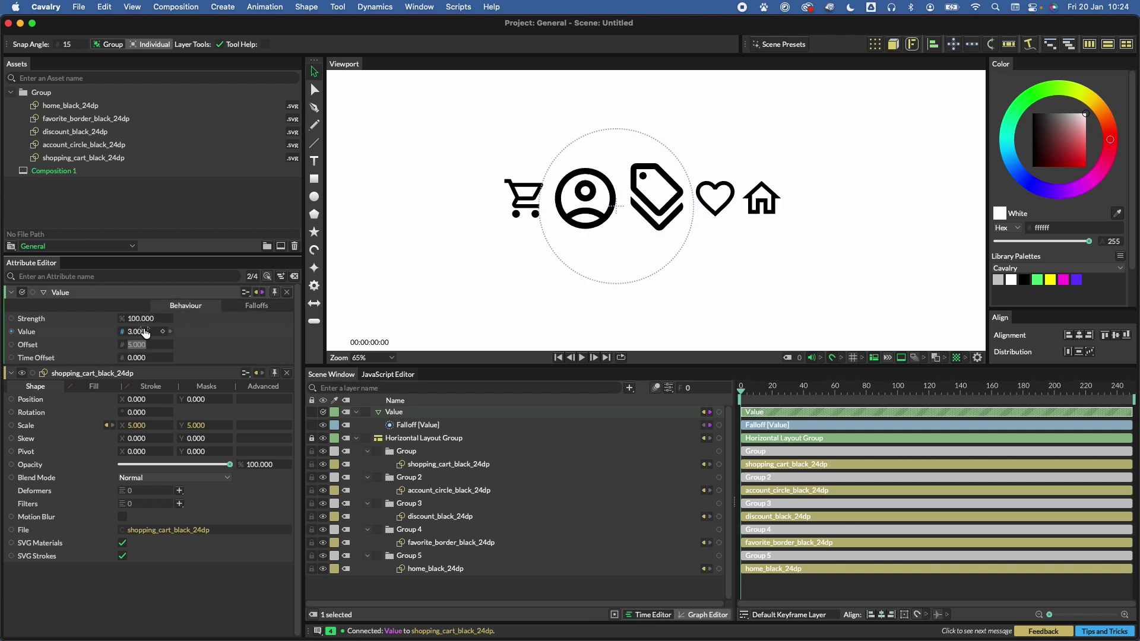
pyautogui.moveTo(666, 267); pyautogui.dragTo(686, 267)
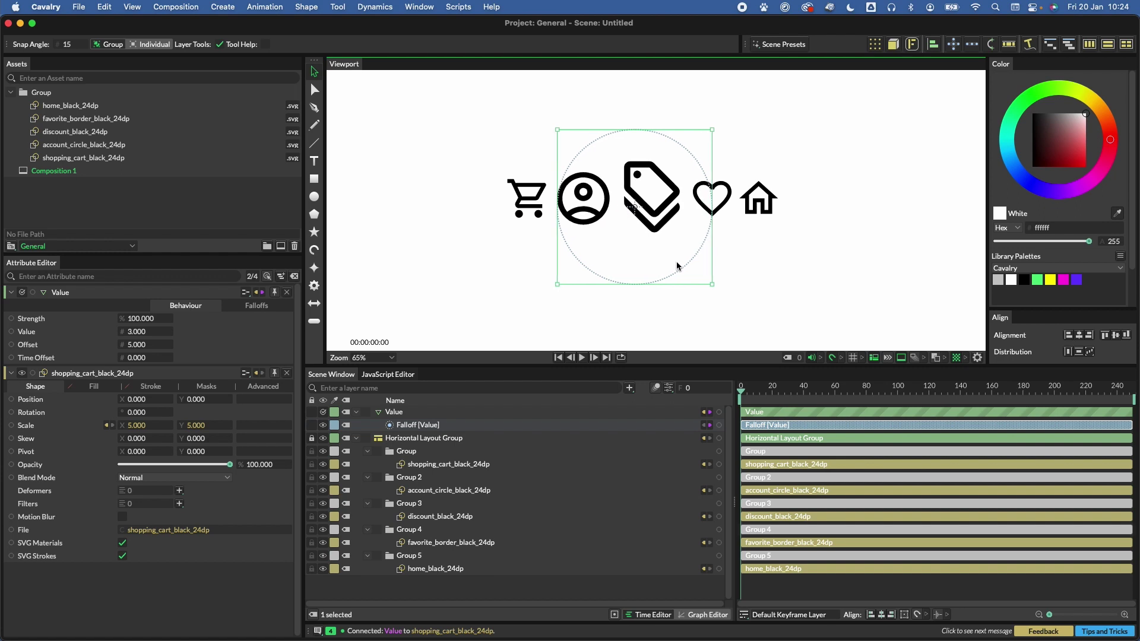
# - Select the Falloff [Value] layer and inspect its Falloff Graph
pyautogui.click(257, 306)
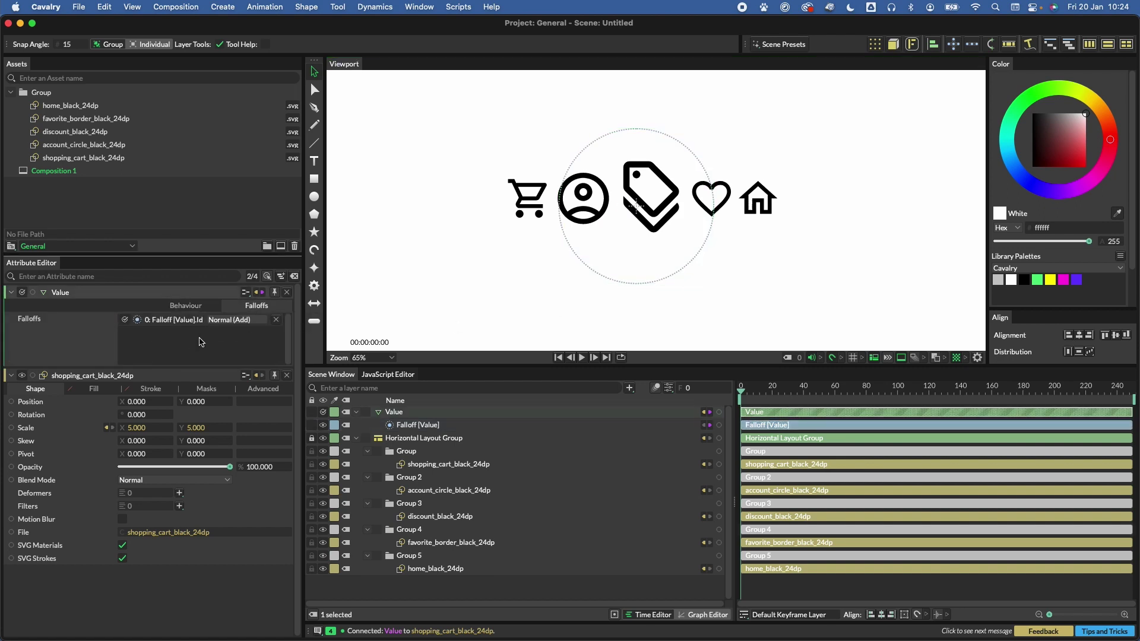
pyautogui.click(418, 426)
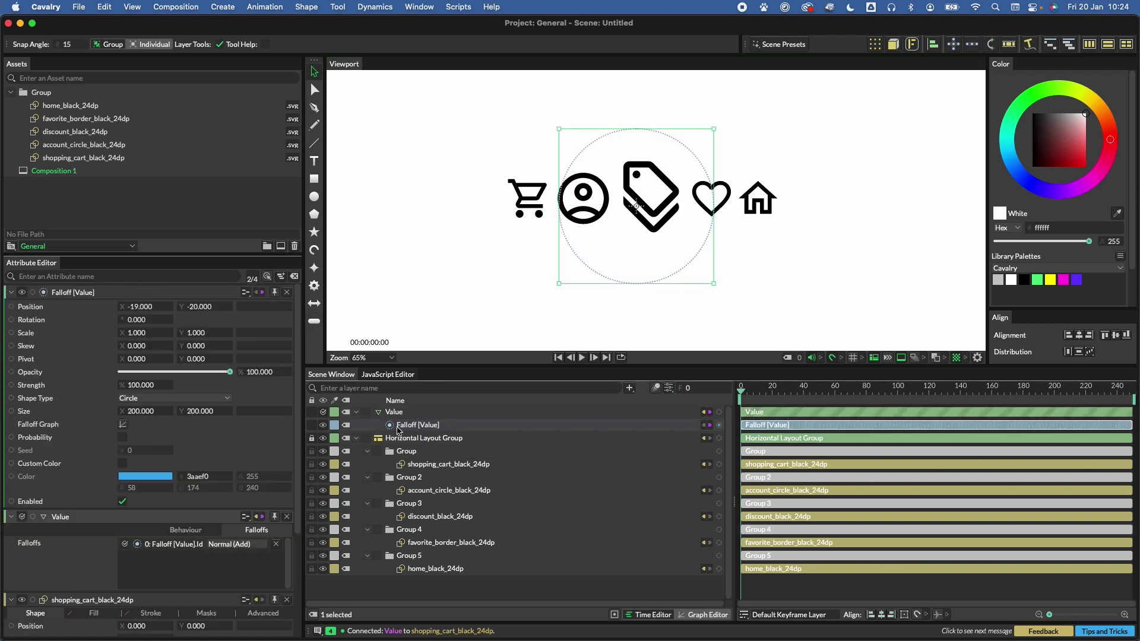
pyautogui.click(122, 425)
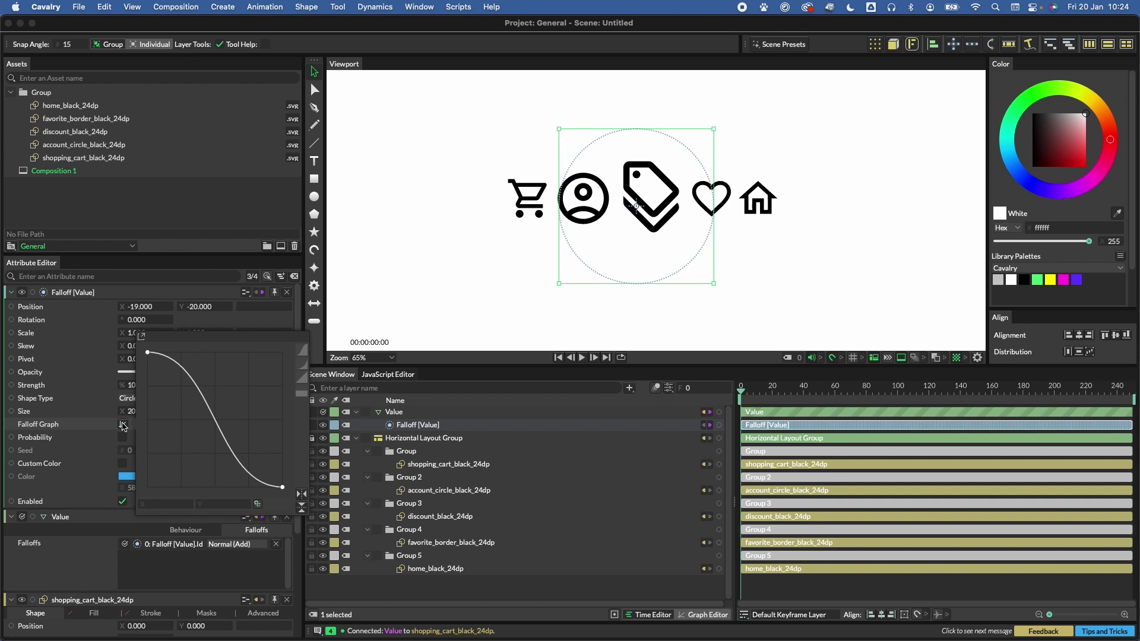
pyautogui.click(148, 206)
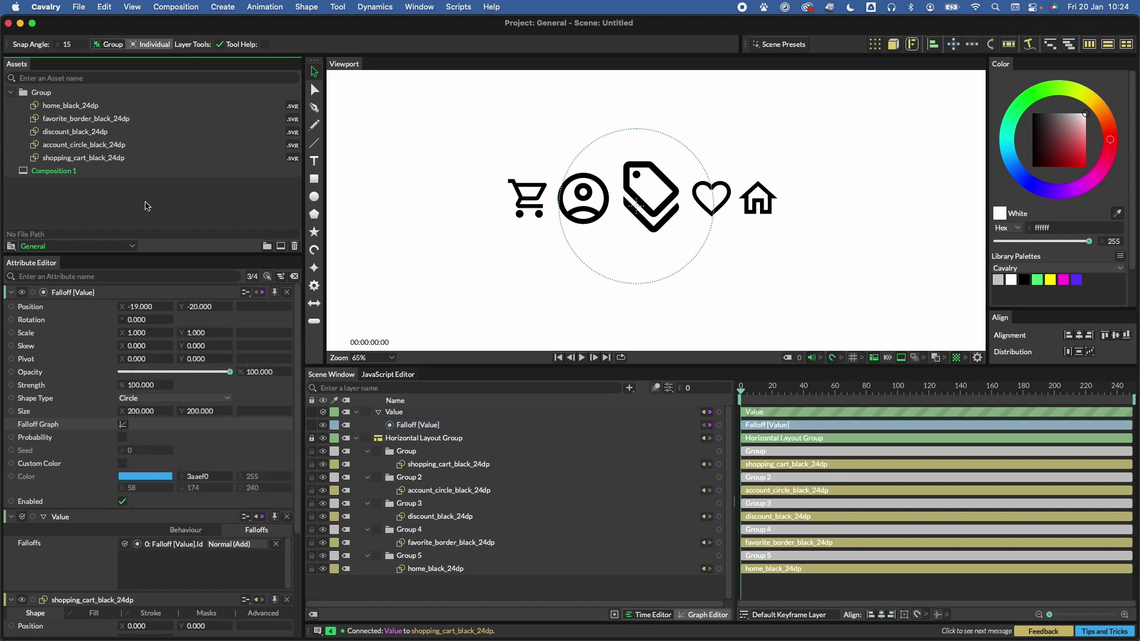
# - Switch the layout group's direction to Vertical and centre the falloff circle on the column
pyautogui.click(425, 438)
pyautogui.click(178, 450)
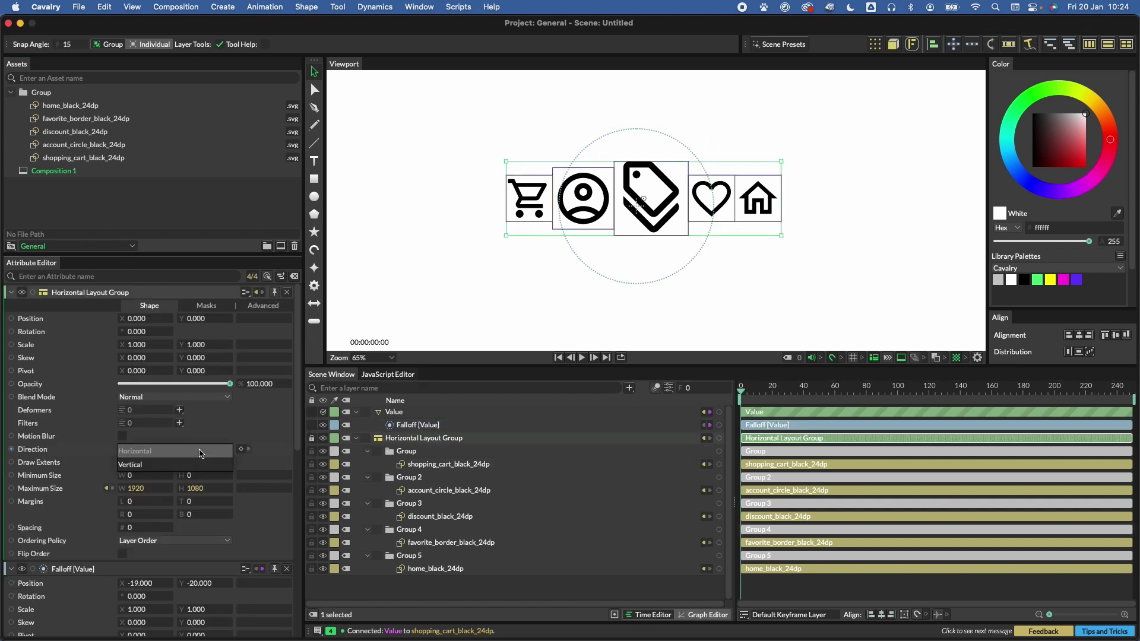
pyautogui.click(174, 466)
pyautogui.scroll(-3, 469, 262)
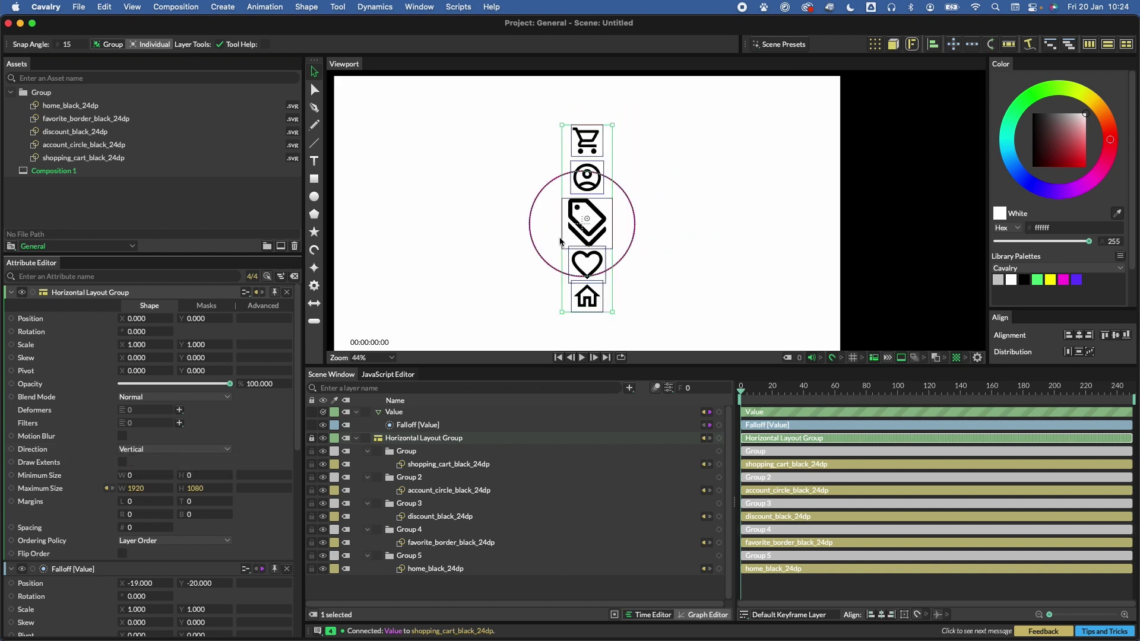
pyautogui.moveTo(554, 229)
pyautogui.mouseDown()
pyautogui.moveTo(548, 204)
pyautogui.moveTo(554, 238)
pyautogui.mouseUp()
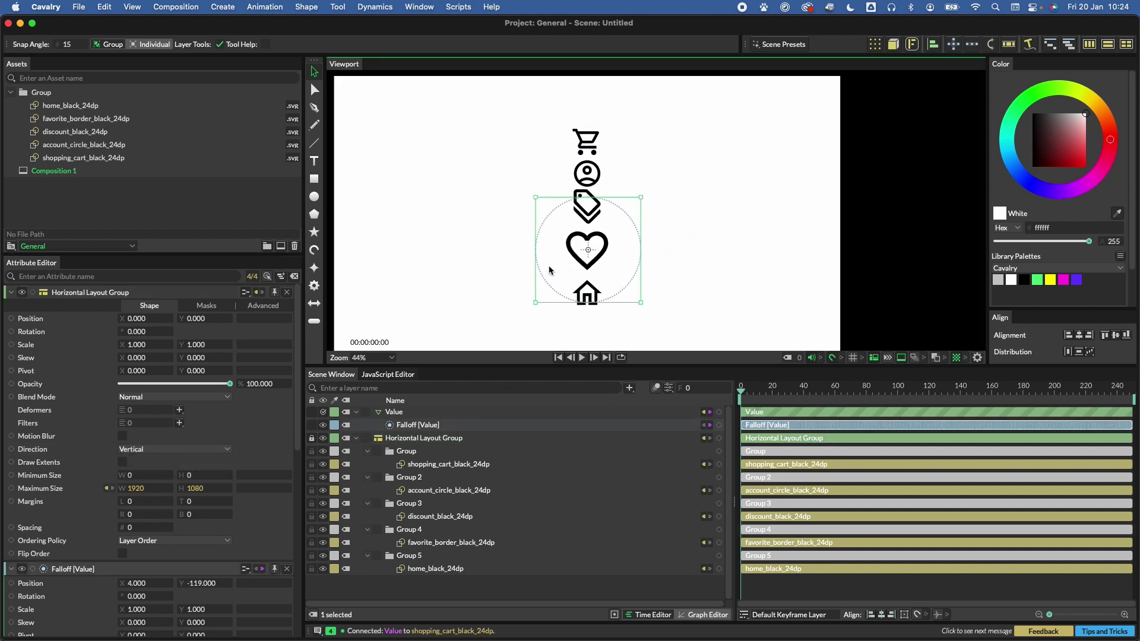
# - Collapse the icon groups, move Group 3 above Group 2, and raise the falloff circle
pyautogui.click(367, 452)
pyautogui.click(367, 464)
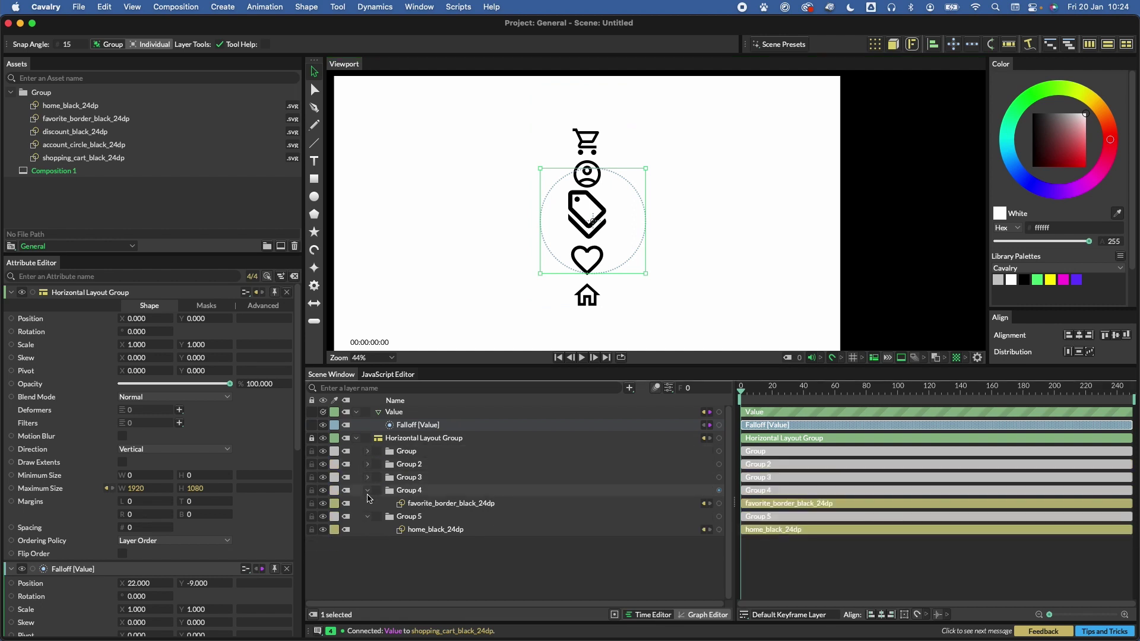
pyautogui.click(367, 490)
pyautogui.click(368, 503)
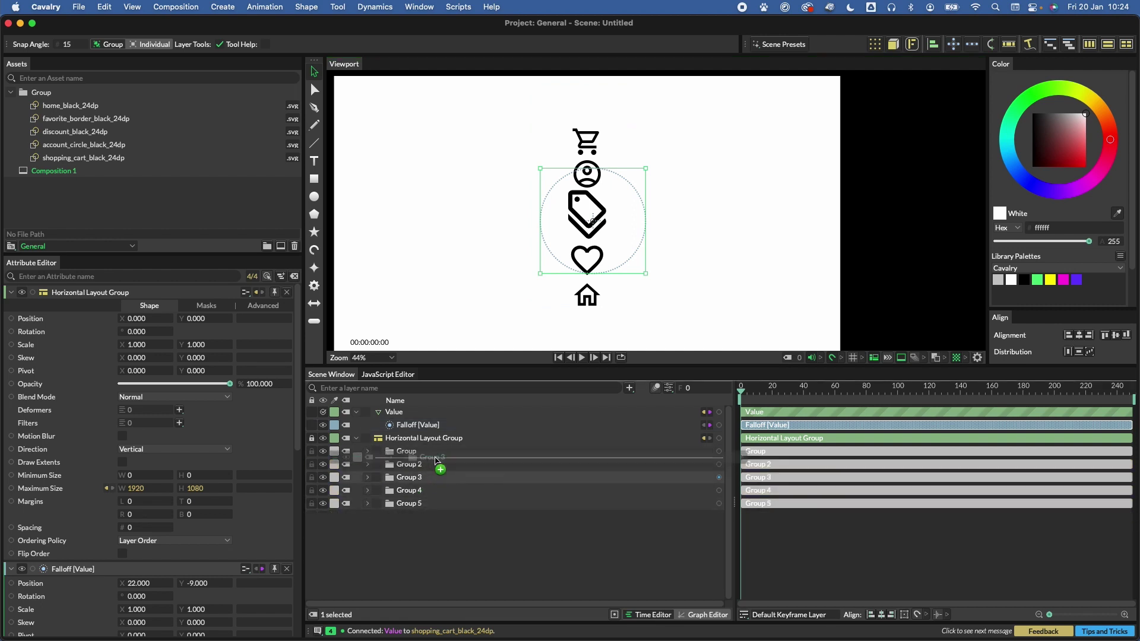
pyautogui.moveTo(416, 478); pyautogui.dragTo(426, 460)
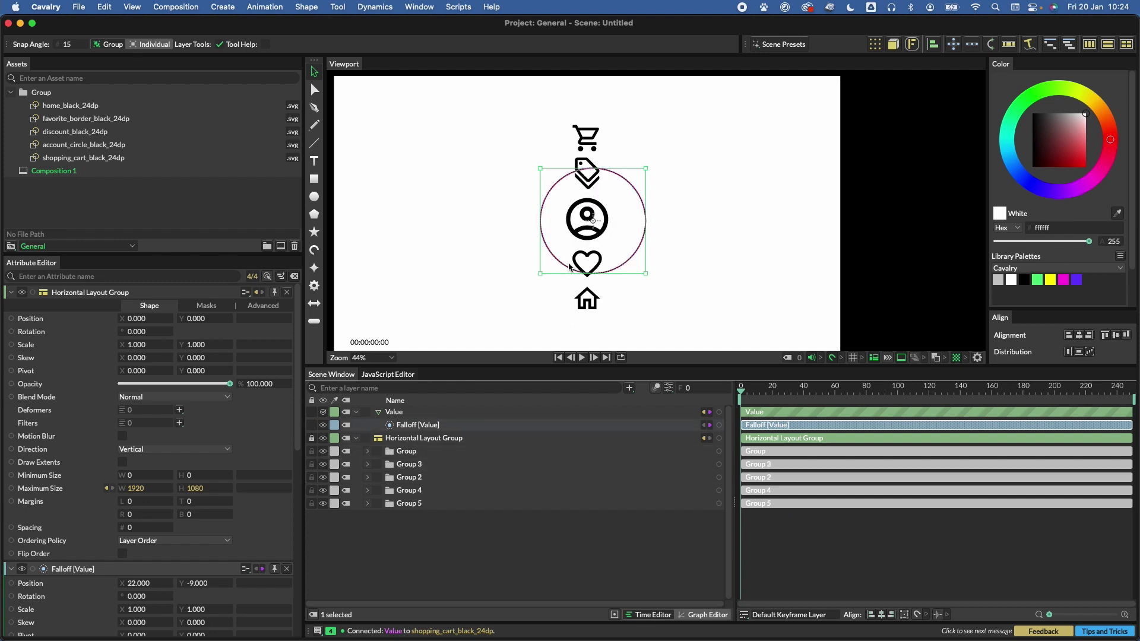
pyautogui.moveTo(565, 259); pyautogui.dragTo(558, 209)
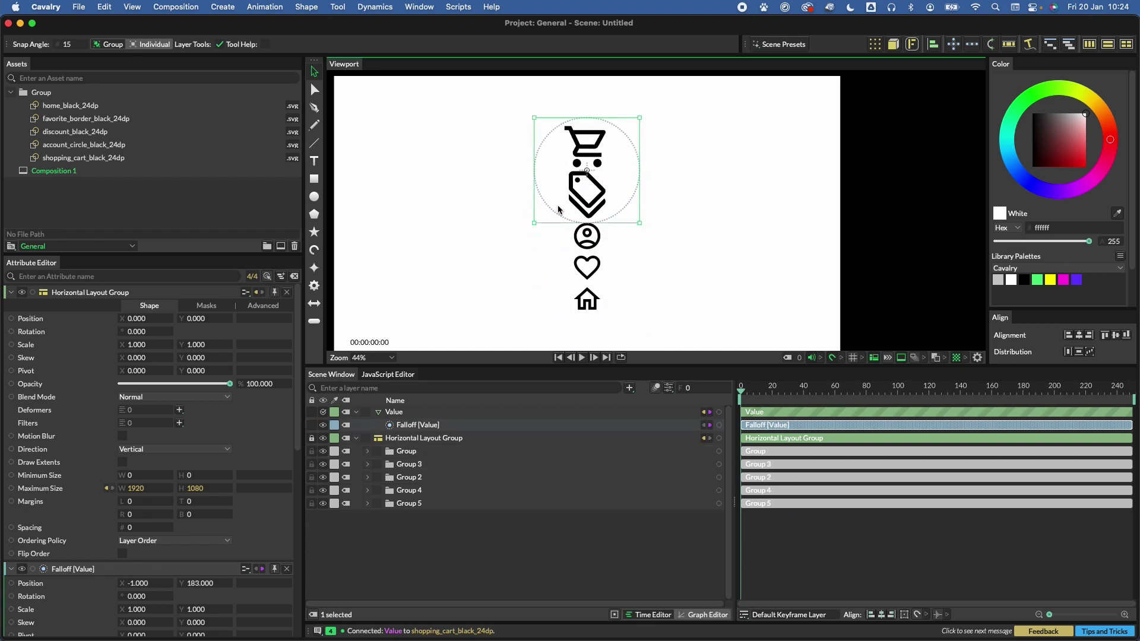